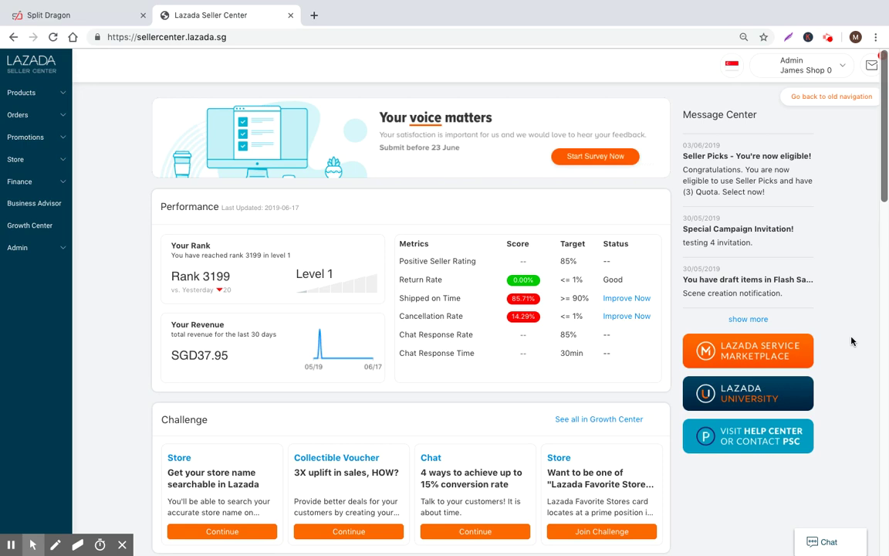
Open the Sponsored Products page from the seller promotions and look through the list of campaigns.
{"action": "left_click", "coordinate": [58, 137]}
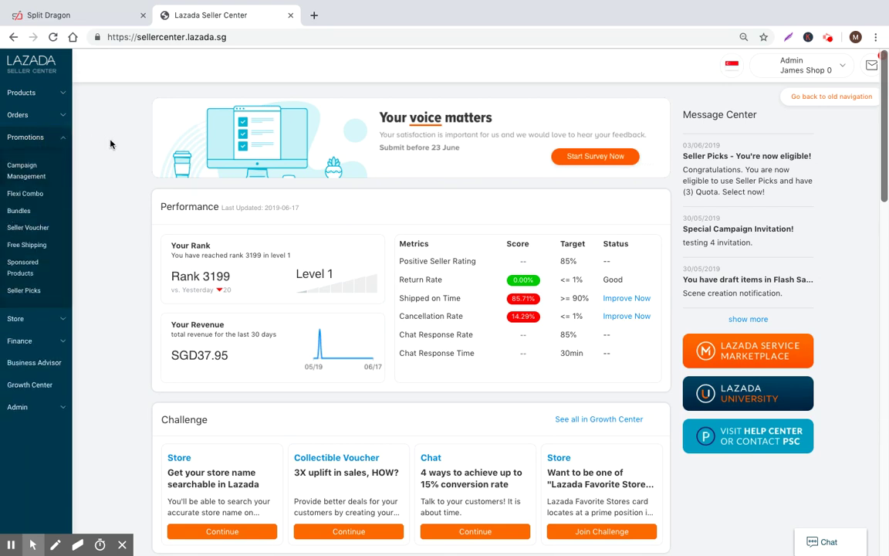
{"action": "left_click", "coordinate": [25, 267]}
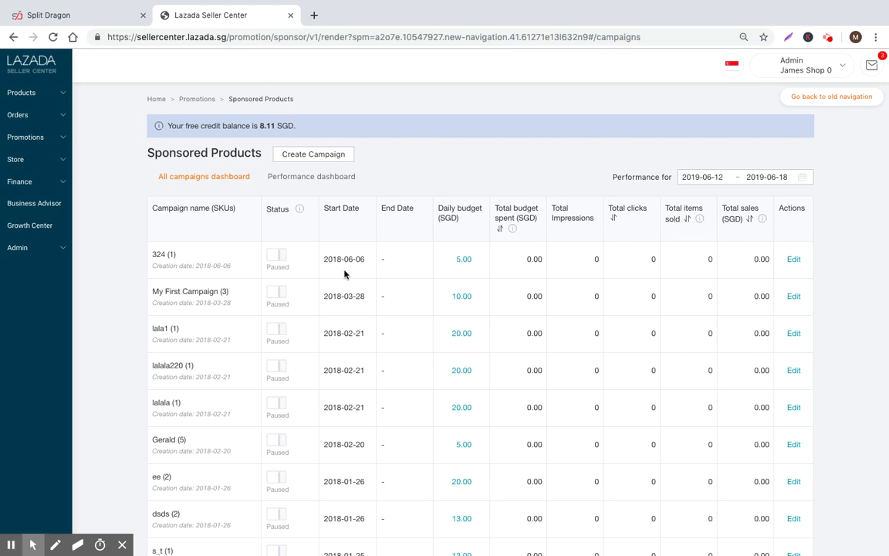
{"action": "scroll", "coordinate": [353, 255], "scroll_direction": "down", "scroll_amount": 2}
{"action": "scroll", "coordinate": [358, 278], "scroll_direction": "up", "scroll_amount": 2}
Examine the daily budget setting of campaign 324 without changing it, and review the campaign table's performance columns.
{"action": "left_click", "coordinate": [480, 261]}
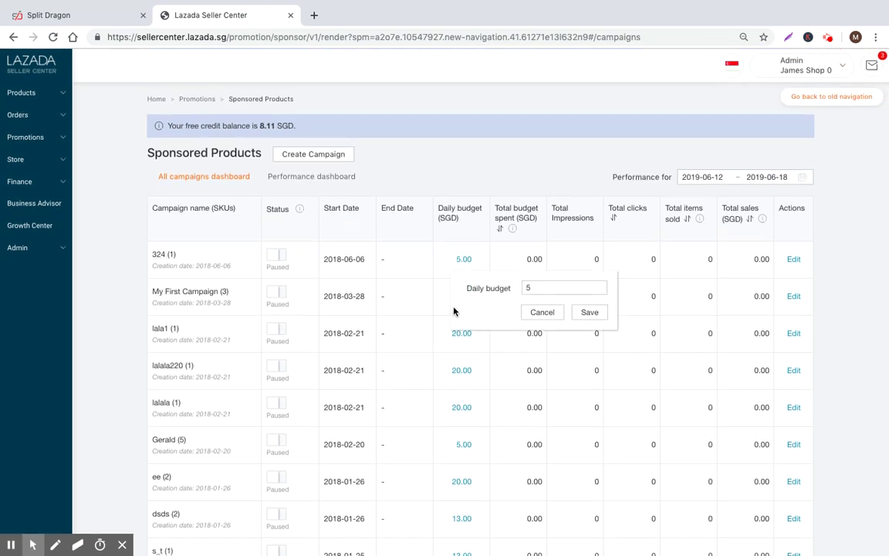
{"action": "left_click", "coordinate": [544, 313]}
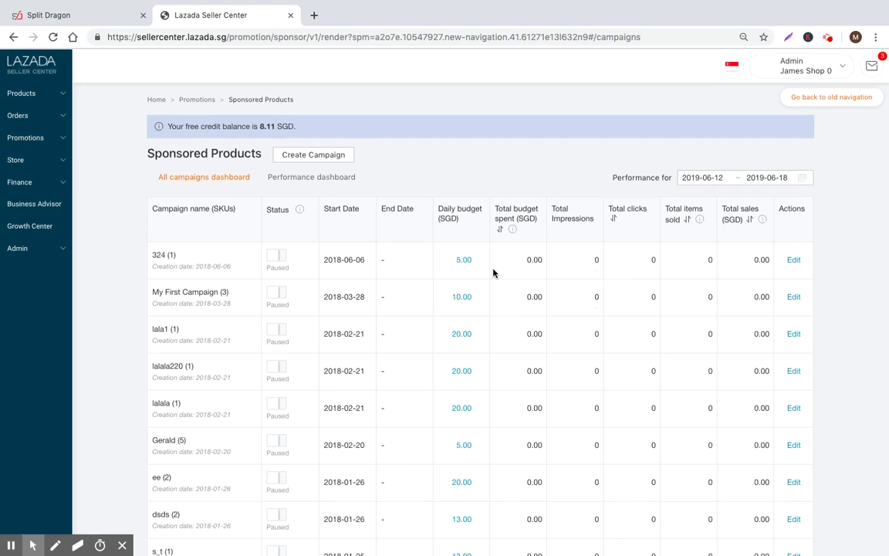
{"action": "scroll", "coordinate": [537, 278], "scroll_direction": "down", "scroll_amount": 1}
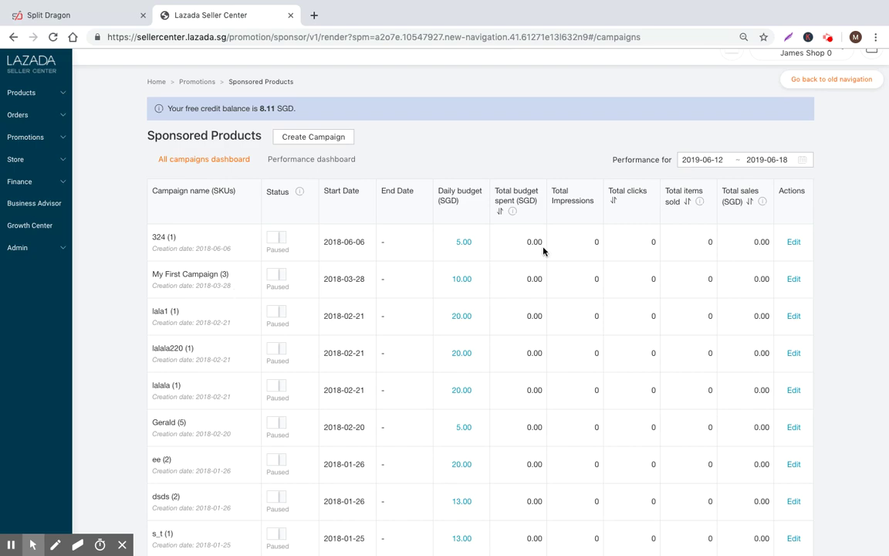
{"action": "left_click_drag", "start_coordinate": [714, 390], "coordinate": [754, 357]}
{"action": "scroll", "coordinate": [738, 352], "scroll_direction": "down", "scroll_amount": 3}
{"action": "scroll", "coordinate": [746, 351], "scroll_direction": "up", "scroll_amount": 4}
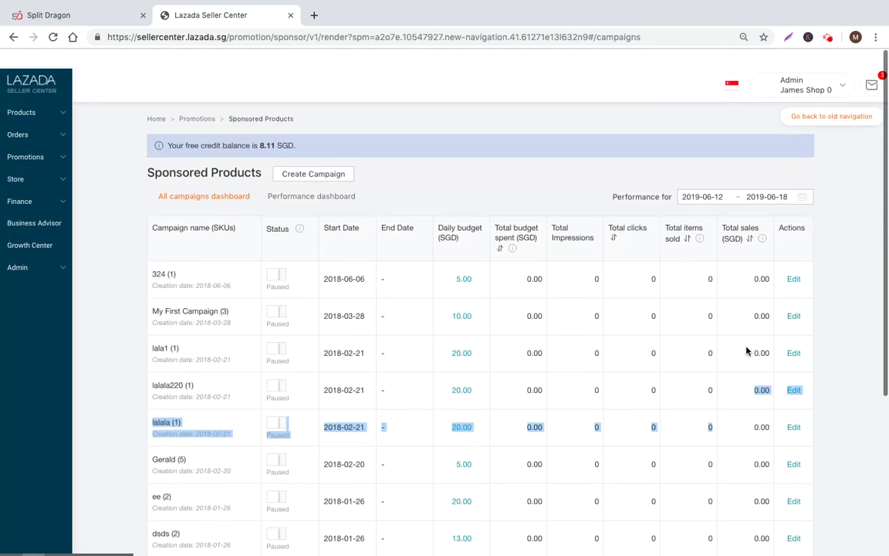
{"action": "scroll", "coordinate": [742, 351], "scroll_direction": "down", "scroll_amount": 5}
{"action": "scroll", "coordinate": [684, 320], "scroll_direction": "up", "scroll_amount": 1}
{"action": "left_click", "coordinate": [632, 313]}
{"action": "scroll", "coordinate": [632, 313], "scroll_direction": "up", "scroll_amount": 5}
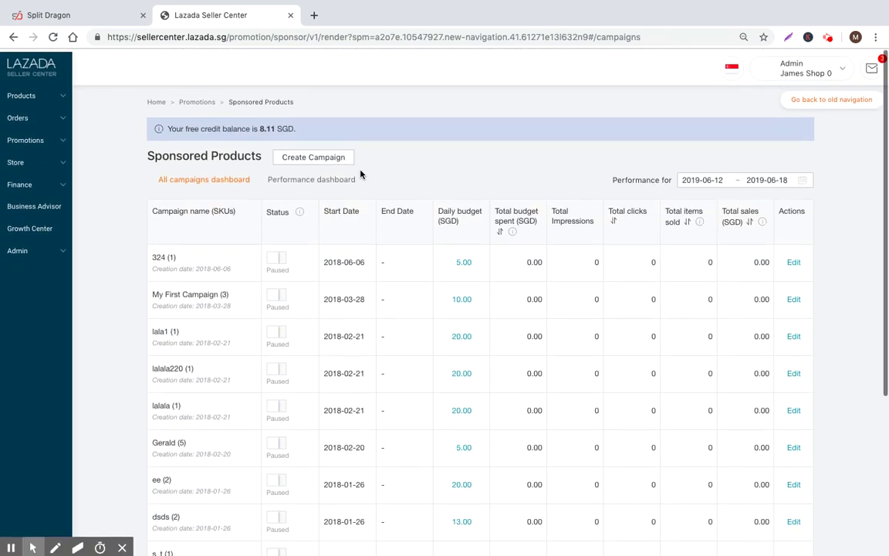
Look at the new campaign form, the Performance dashboard and the full list of campaigns.
{"action": "left_click", "coordinate": [313, 157]}
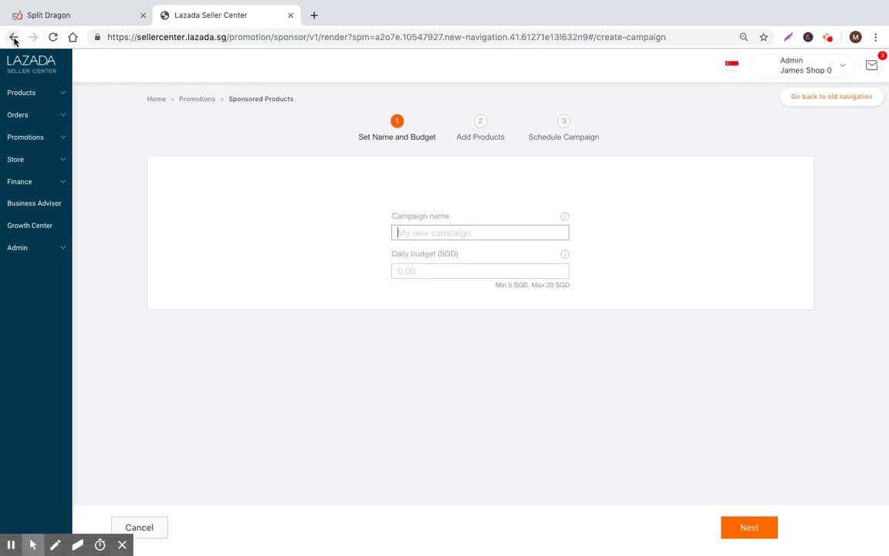
{"action": "left_click", "coordinate": [14, 39]}
{"action": "left_click", "coordinate": [298, 177]}
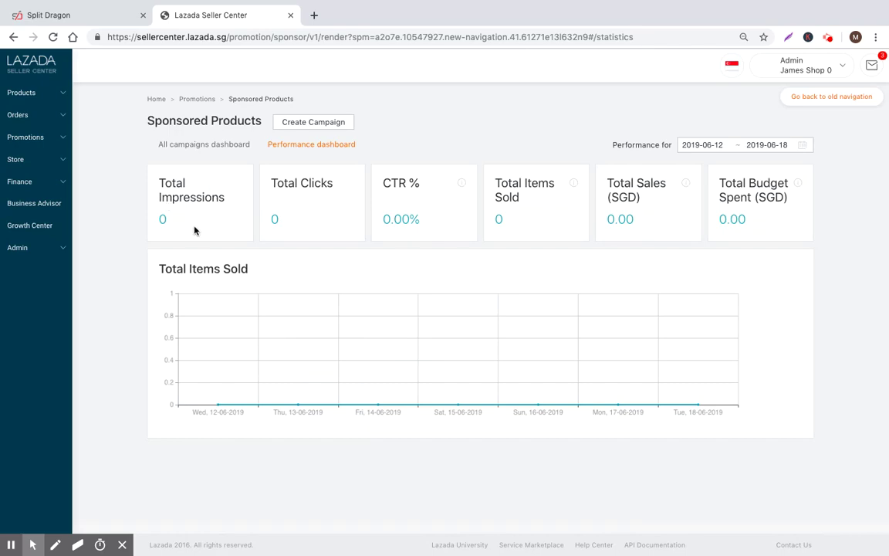
{"action": "left_click", "coordinate": [202, 147]}
{"action": "scroll", "coordinate": [259, 321], "scroll_direction": "down", "scroll_amount": 5}
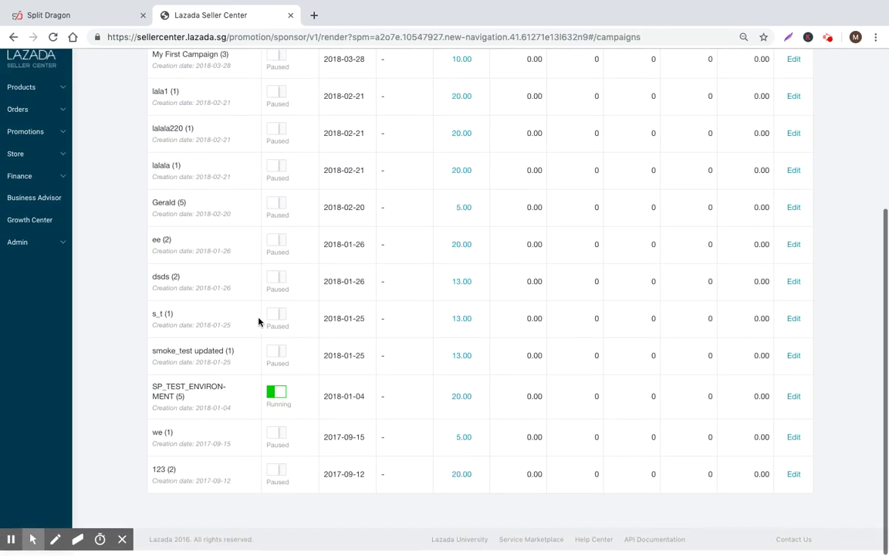
{"action": "scroll", "coordinate": [255, 309], "scroll_direction": "up", "scroll_amount": 5}
Show the Performance dashboard for the period from 2019-05-20 to 2019-06-18.
{"action": "left_click", "coordinate": [324, 173]}
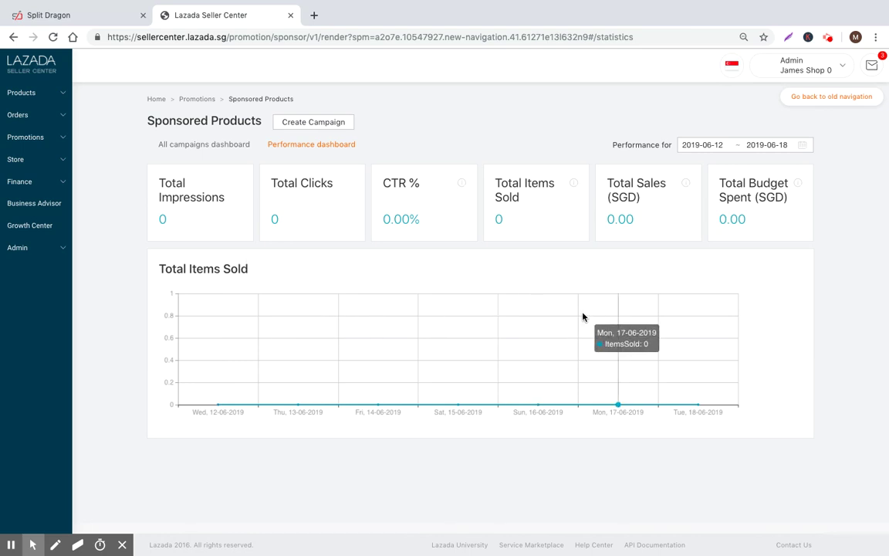
{"action": "left_click", "coordinate": [705, 144]}
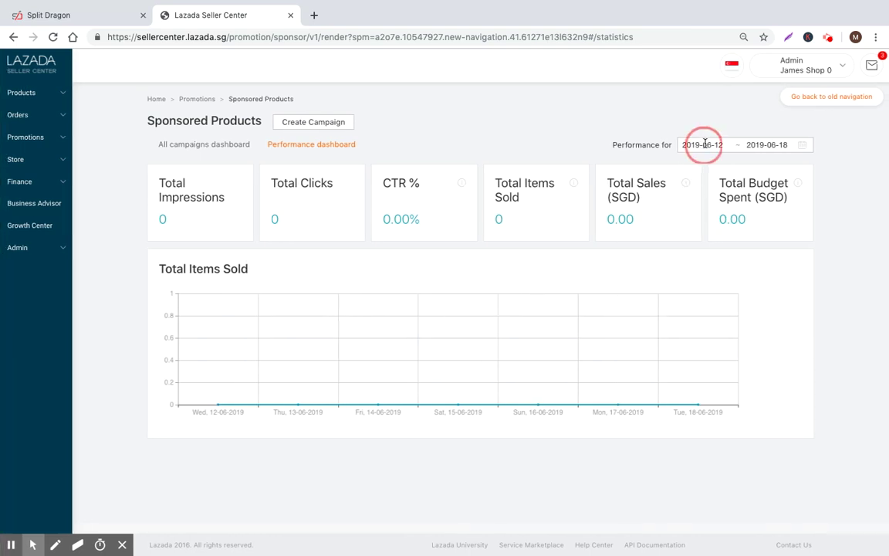
{"action": "left_click", "coordinate": [770, 229]}
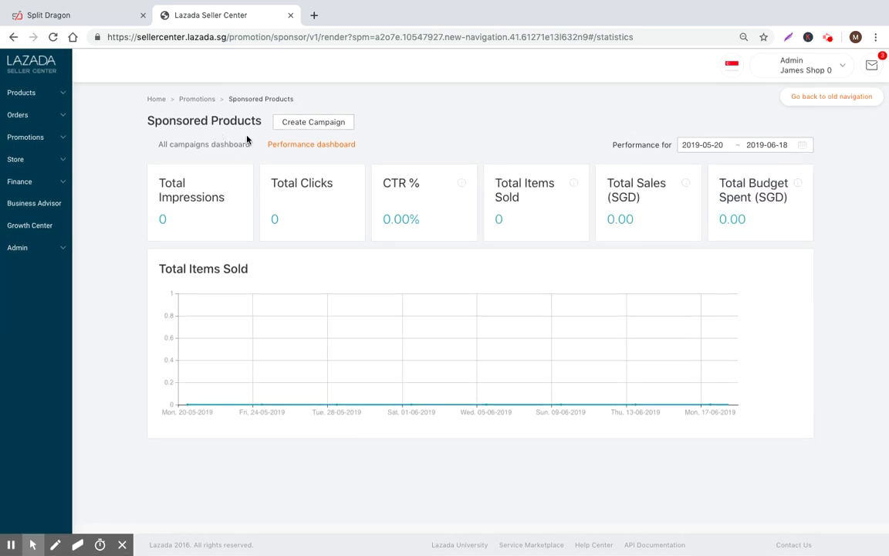
Start a new campaign with a name made of the seller's first name plus "PPC Campaign" and a daily budget of 5 SGD.
{"action": "left_click", "coordinate": [207, 146]}
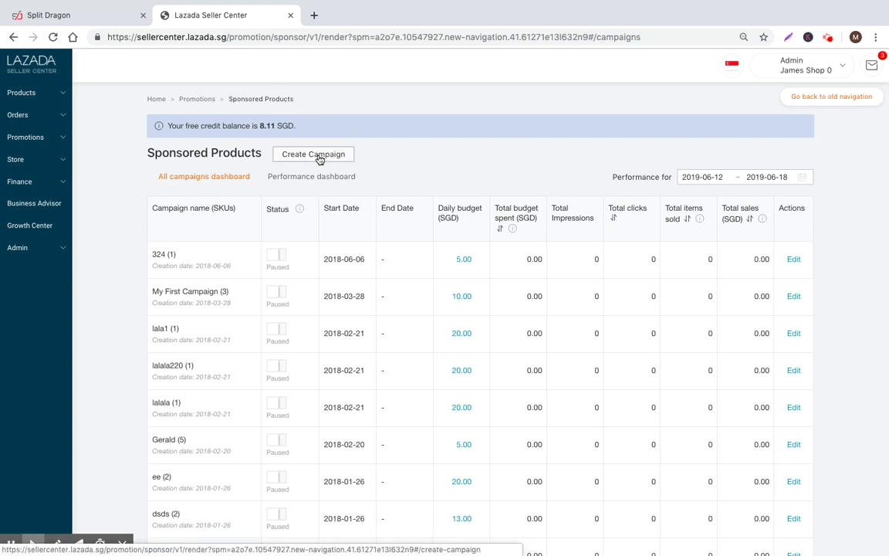
{"action": "left_click", "coordinate": [319, 157]}
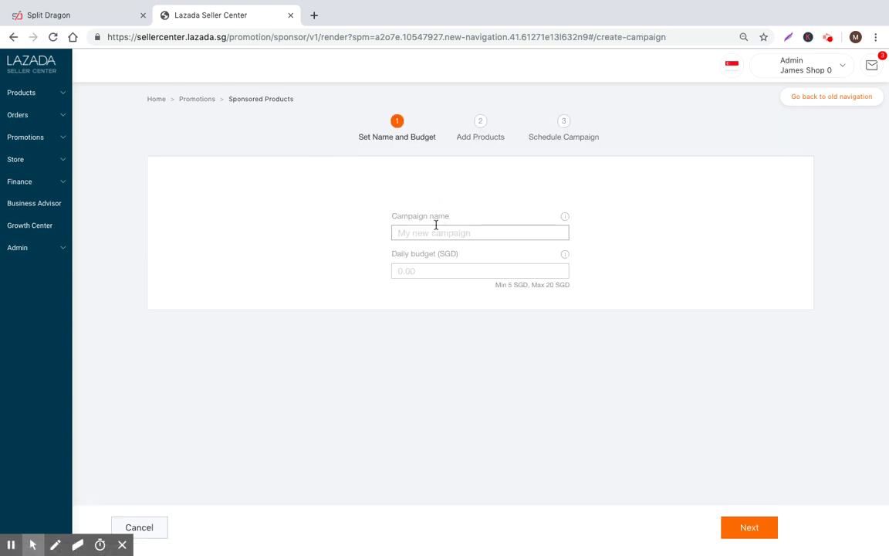
{"action": "type", "text": "Matt's PPC"}
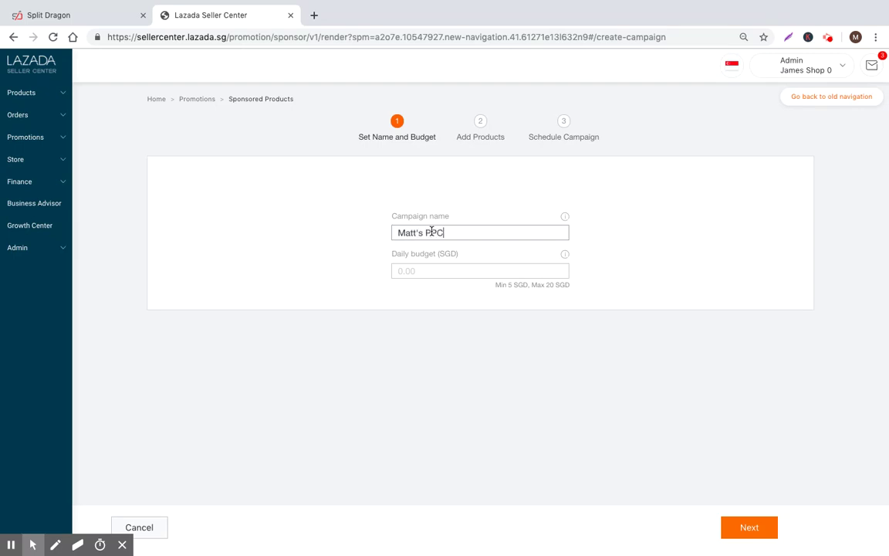
{"action": "type", "text": " Campaign"}
{"action": "key", "text": "Tab"}
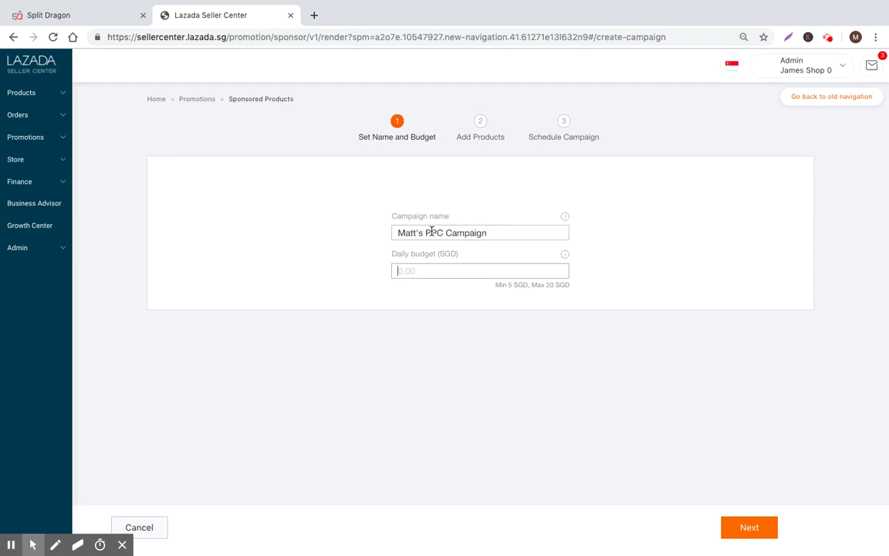
{"action": "type", "text": "5"}
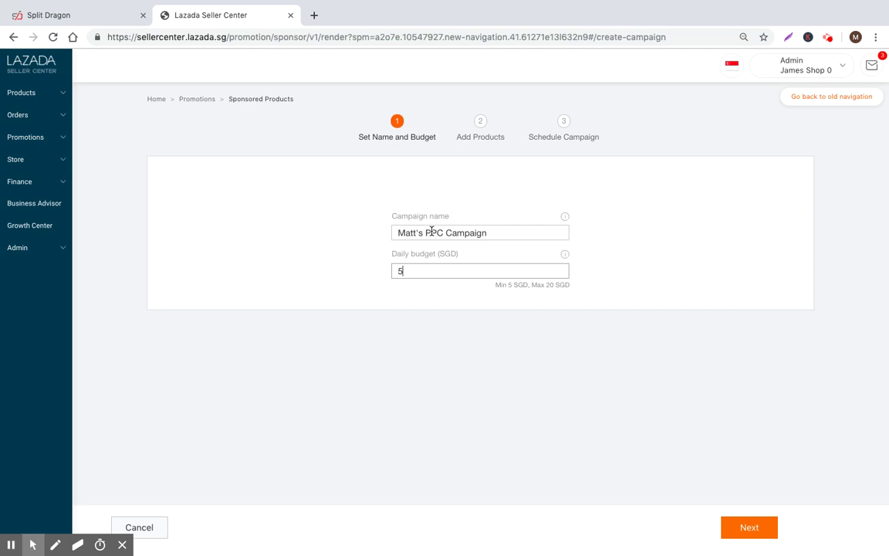
{"action": "left_click", "coordinate": [543, 283]}
{"action": "left_click", "coordinate": [575, 290]}
{"action": "left_click", "coordinate": [744, 527]}
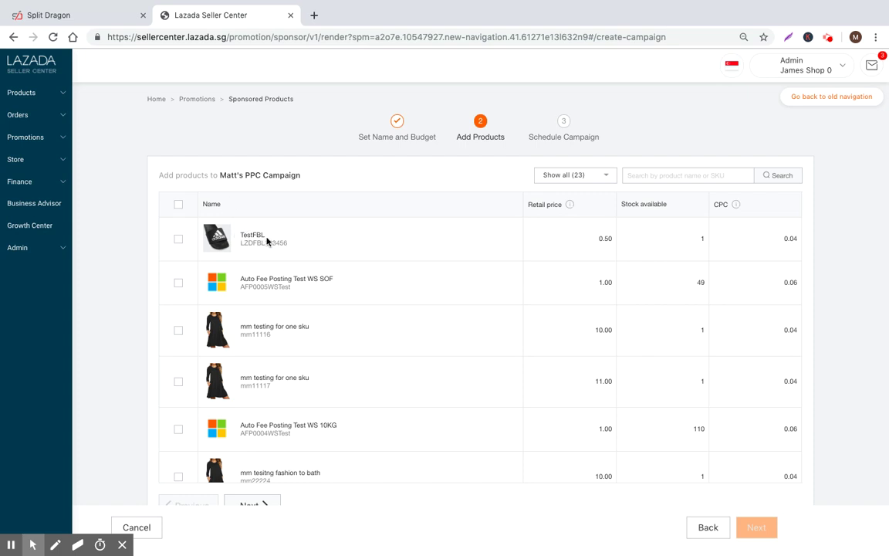
Select the two "mm tesitng fashion to bath" products, mm22224 and mm22222, for the campaign.
{"action": "scroll", "coordinate": [284, 288], "scroll_direction": "down", "scroll_amount": 2}
{"action": "scroll", "coordinate": [283, 288], "scroll_direction": "down", "scroll_amount": 3}
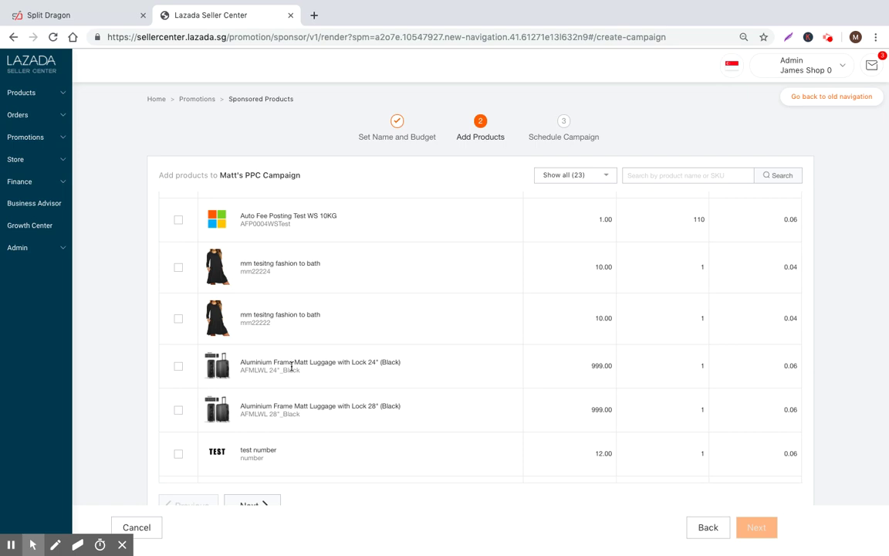
{"action": "scroll", "coordinate": [296, 365], "scroll_direction": "up", "scroll_amount": 1}
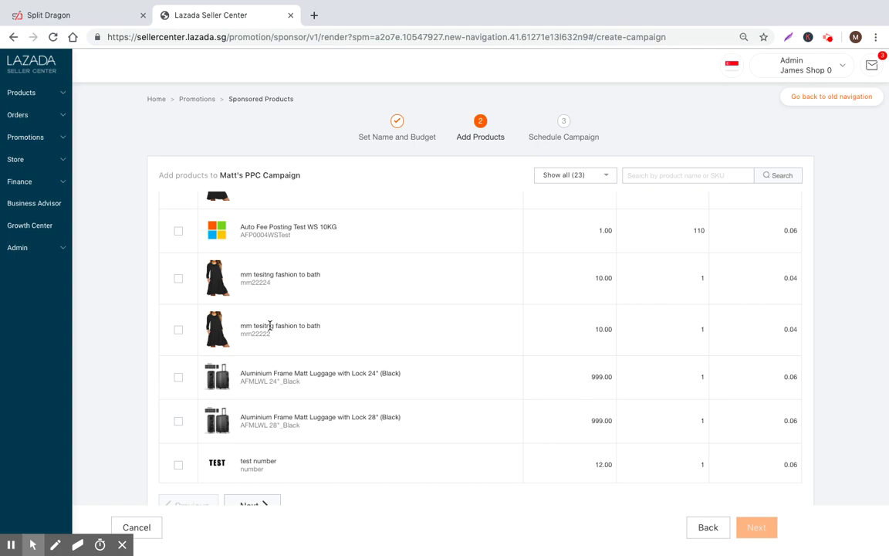
{"action": "left_click", "coordinate": [178, 278]}
{"action": "scroll", "coordinate": [456, 332], "scroll_direction": "up", "scroll_amount": 1}
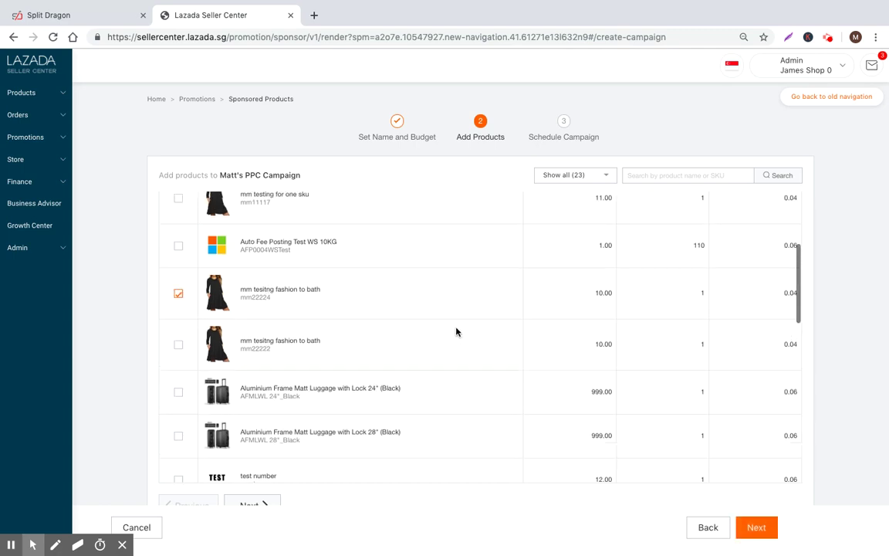
{"action": "scroll", "coordinate": [456, 332], "scroll_direction": "up", "scroll_amount": 3}
{"action": "scroll", "coordinate": [455, 332], "scroll_direction": "down", "scroll_amount": 5}
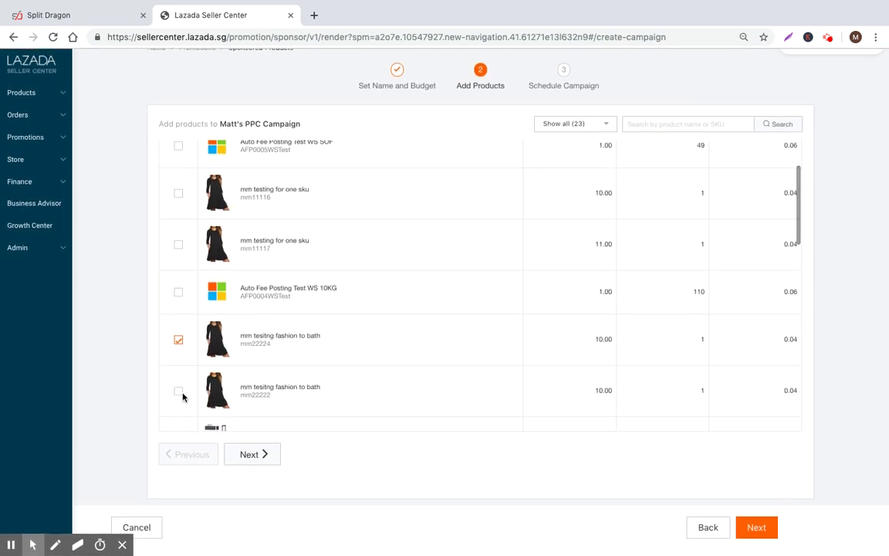
{"action": "left_click", "coordinate": [179, 392]}
Check the CPC of the listed products and read the explanation of how CPC is charged.
{"action": "scroll", "coordinate": [784, 345], "scroll_direction": "up", "scroll_amount": 3}
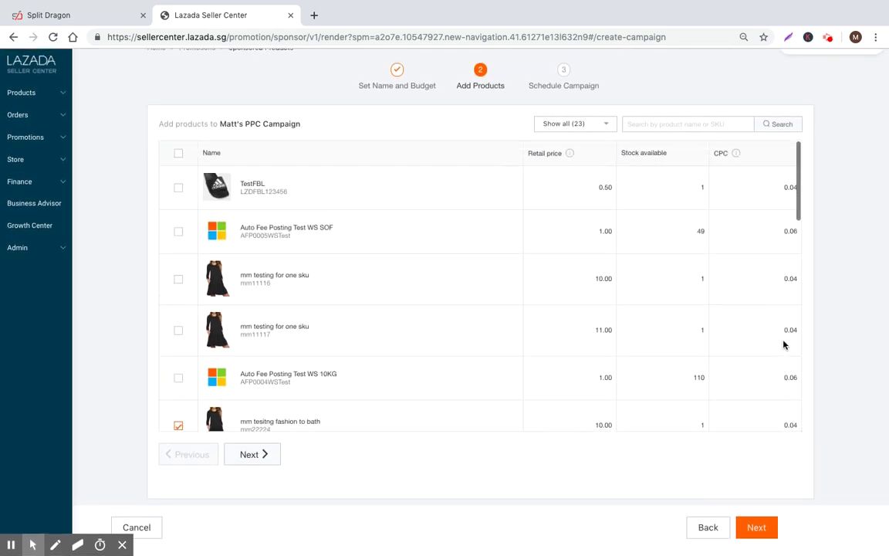
{"action": "scroll", "coordinate": [766, 340], "scroll_direction": "down", "scroll_amount": 3}
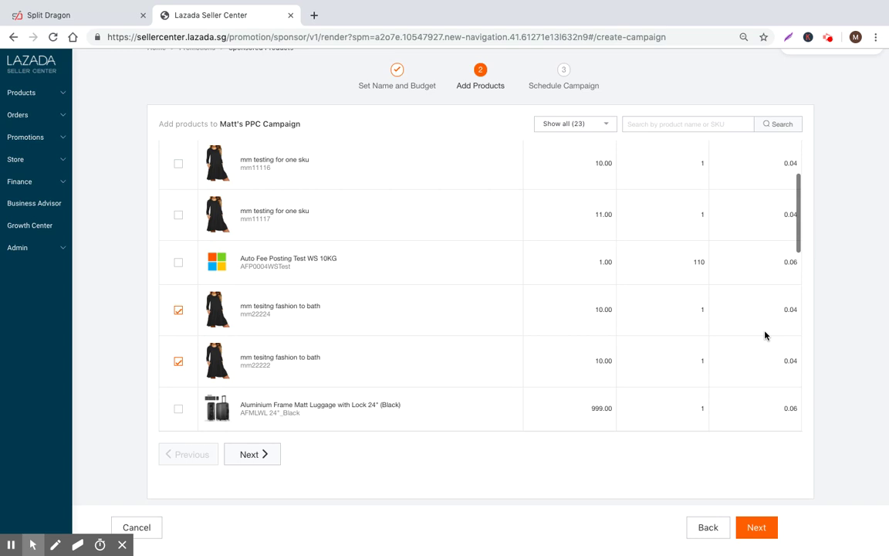
{"action": "scroll", "coordinate": [772, 335], "scroll_direction": "up", "scroll_amount": 3}
{"action": "mouse_move", "coordinate": [734, 156]}
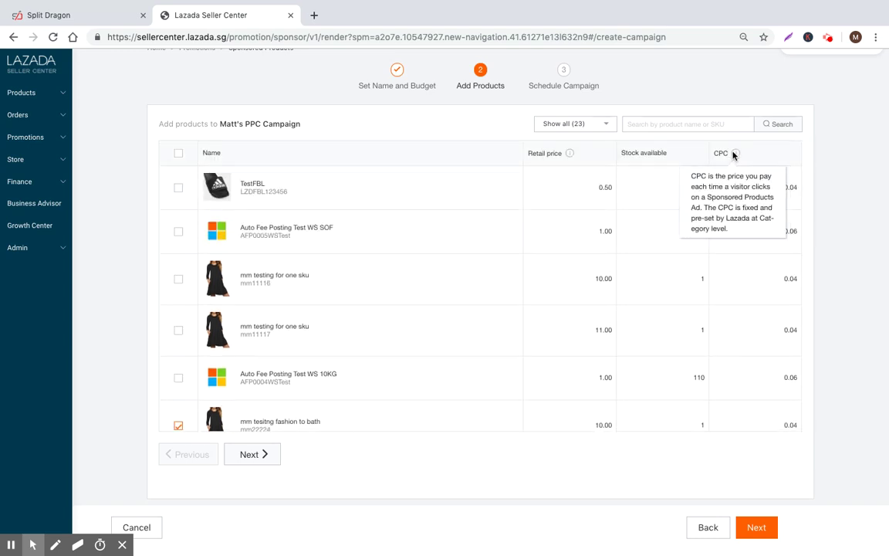
{"action": "scroll", "coordinate": [757, 282], "scroll_direction": "down", "scroll_amount": 3}
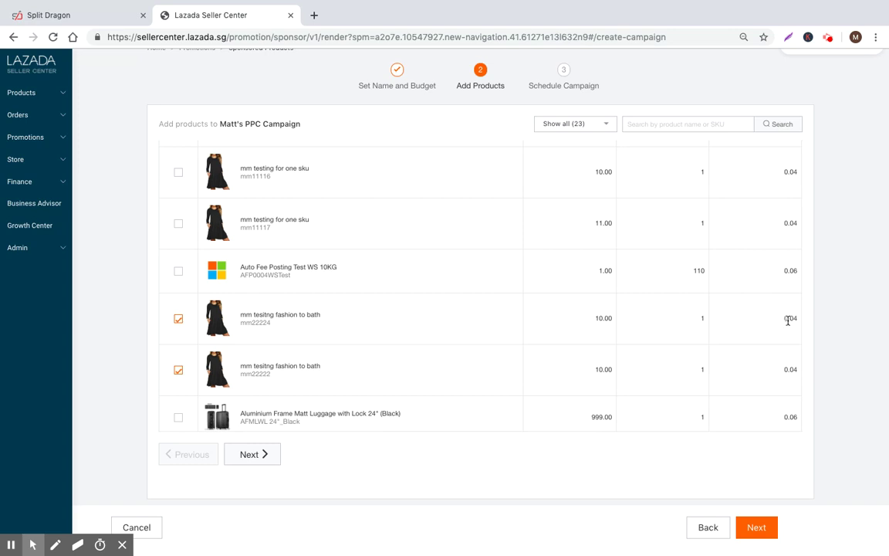
Schedule the campaign to start on 2019-06-18 with no end date and create it.
{"action": "left_click", "coordinate": [755, 528]}
{"action": "left_click", "coordinate": [502, 247]}
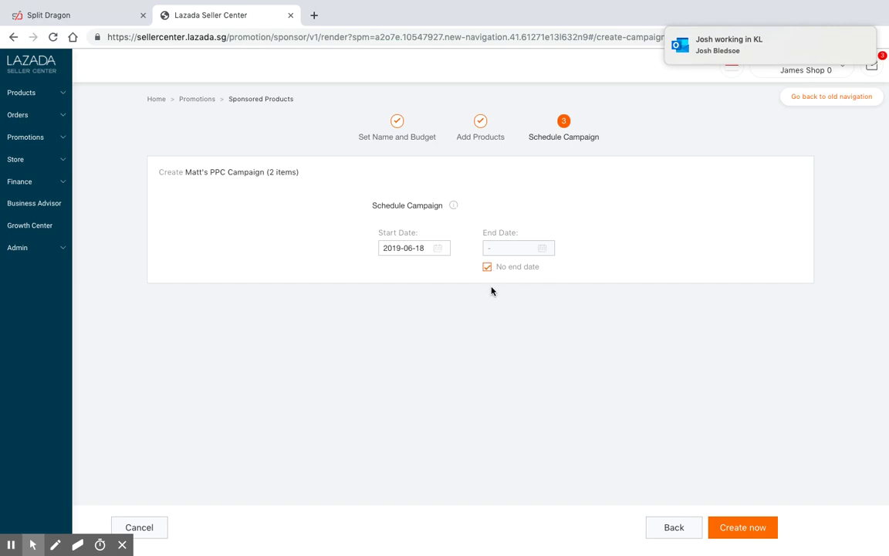
{"action": "left_click", "coordinate": [734, 527]}
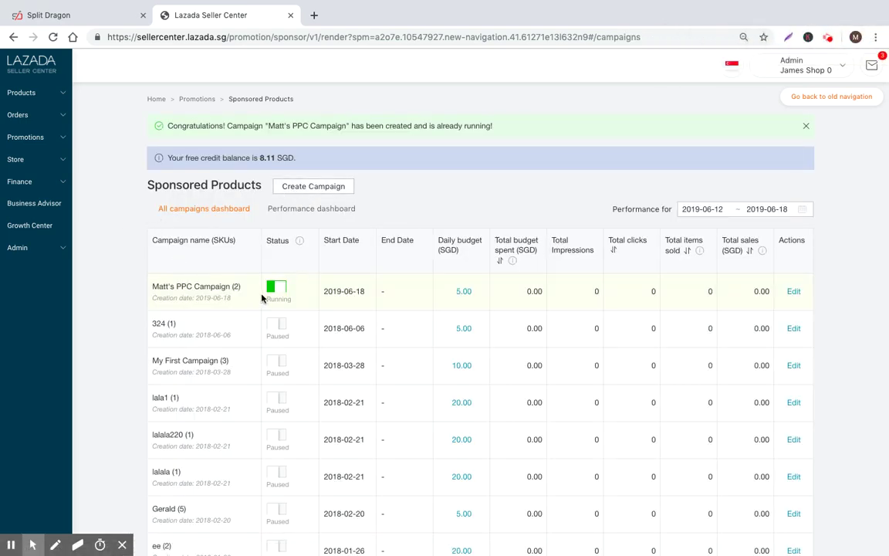
Pause the newly created PPC campaign and open its campaign details.
{"action": "left_click", "coordinate": [275, 287]}
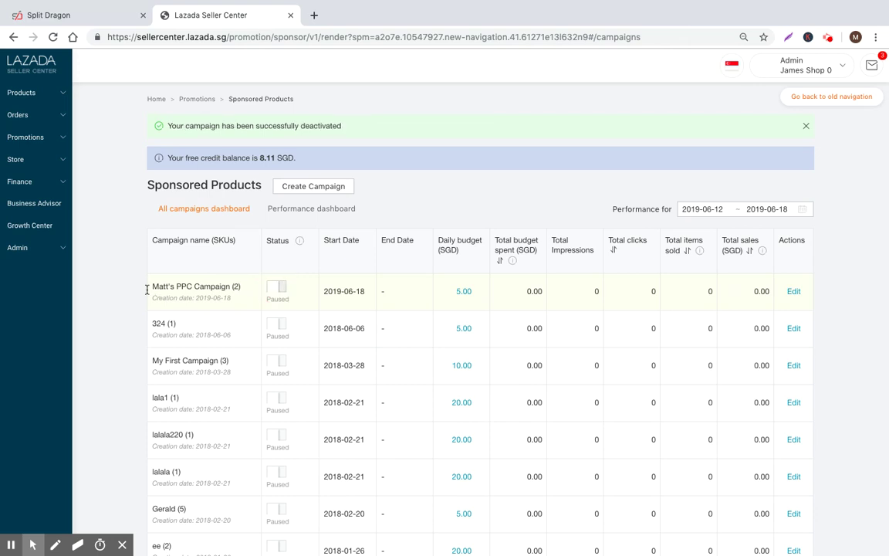
{"action": "left_click", "coordinate": [793, 293]}
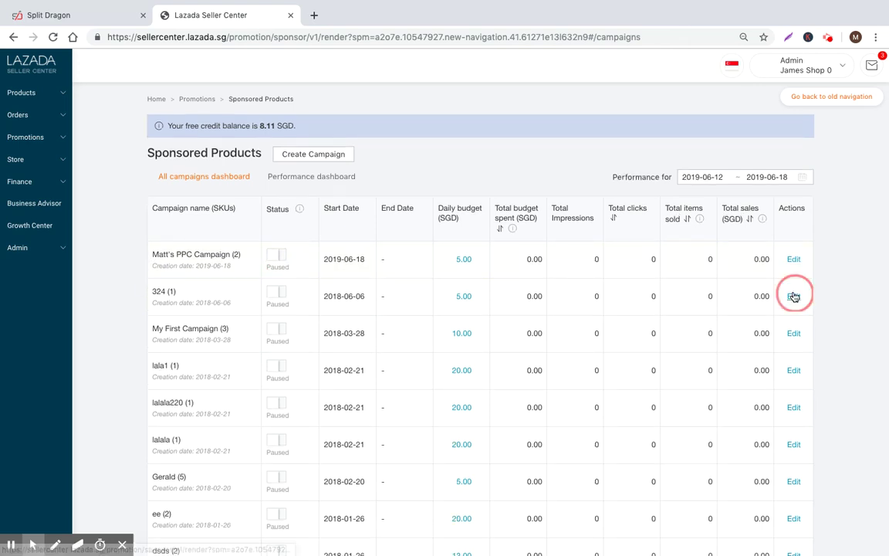
{"action": "left_click", "coordinate": [14, 37]}
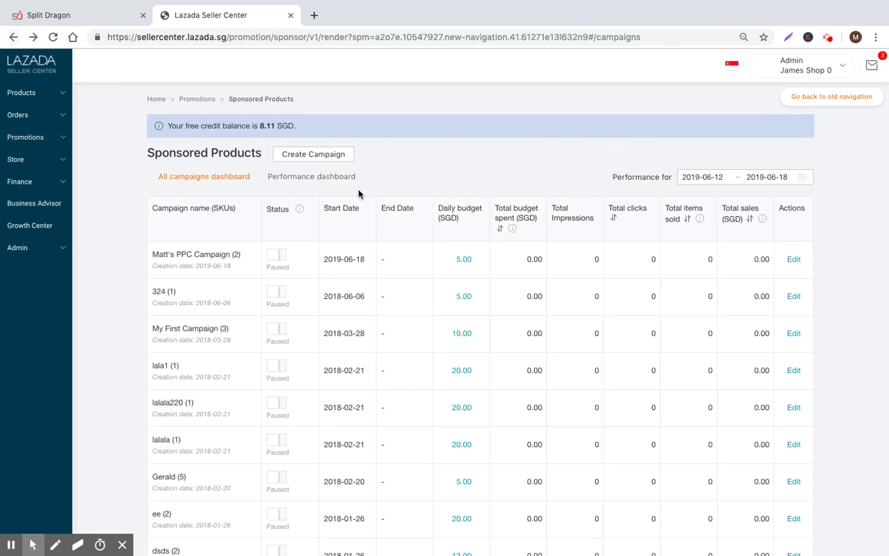
{"action": "left_click", "coordinate": [793, 259]}
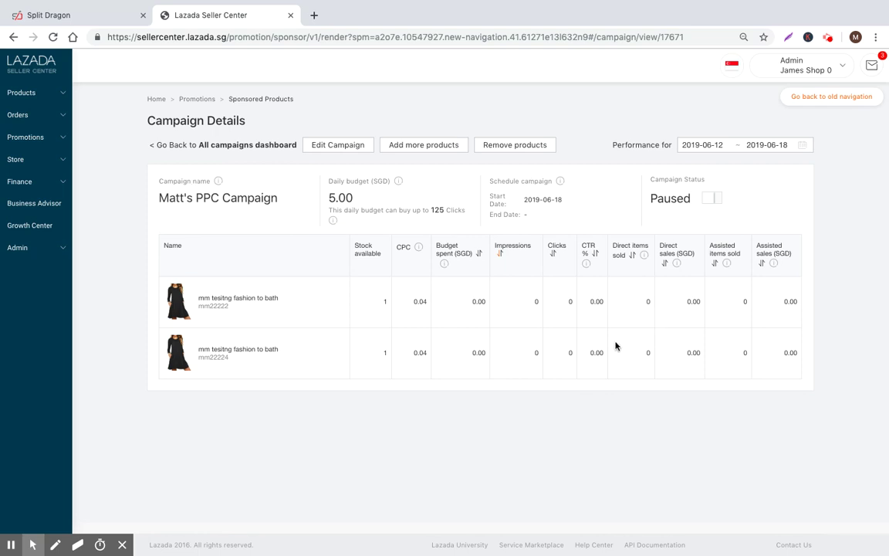
Open the lazada.sg storefront in a new browser tab.
{"action": "left_click", "coordinate": [314, 15]}
{"action": "type", "text": "lazada.sg"}
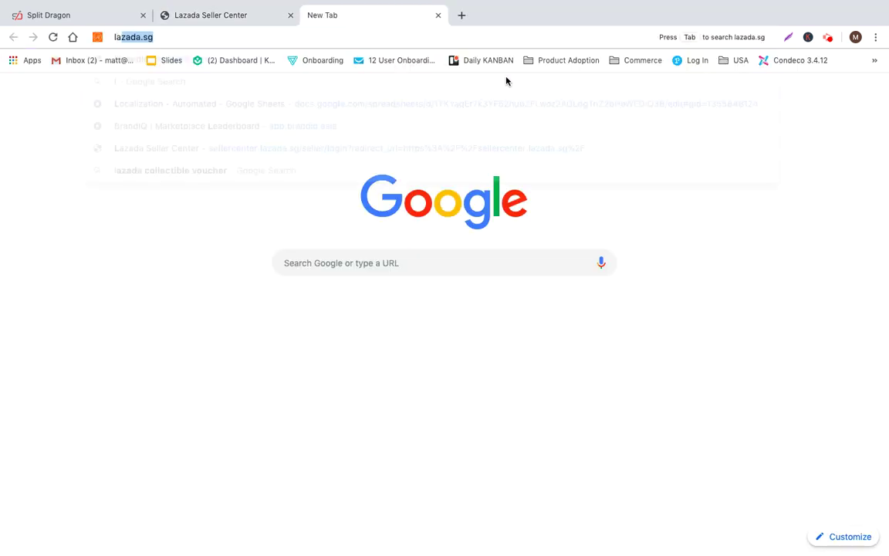
{"action": "key", "text": "Return"}
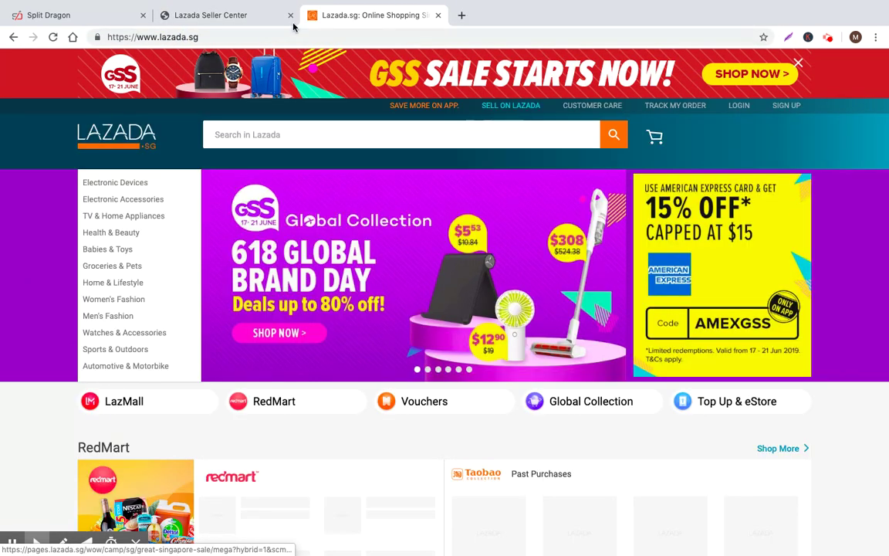
Revisit the Seller Center campaign details, return to the Lazada storefront and open its Mobiles category.
{"action": "left_click", "coordinate": [245, 16]}
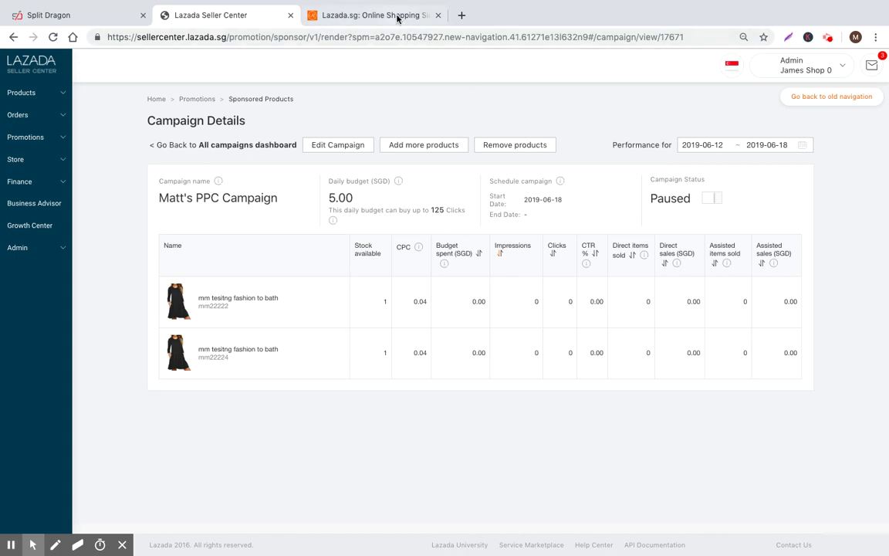
{"action": "left_click", "coordinate": [352, 16]}
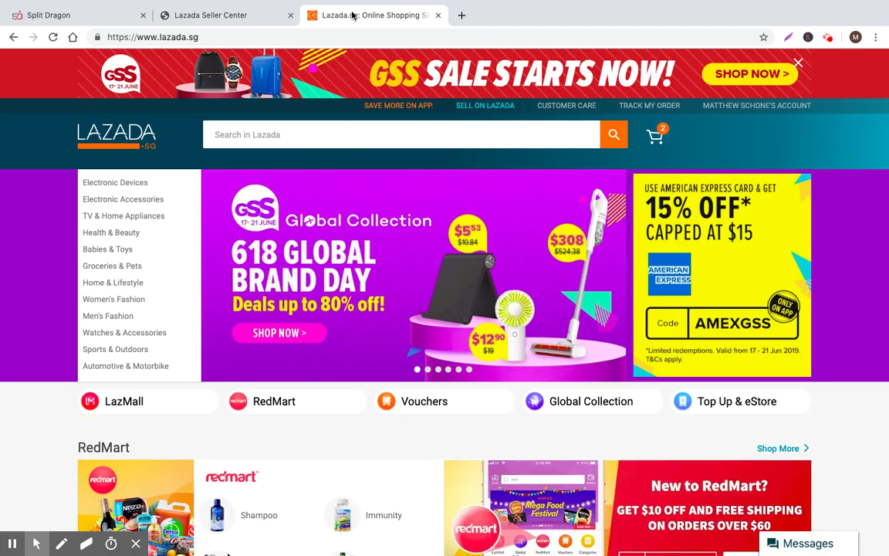
{"action": "mouse_move", "coordinate": [123, 183]}
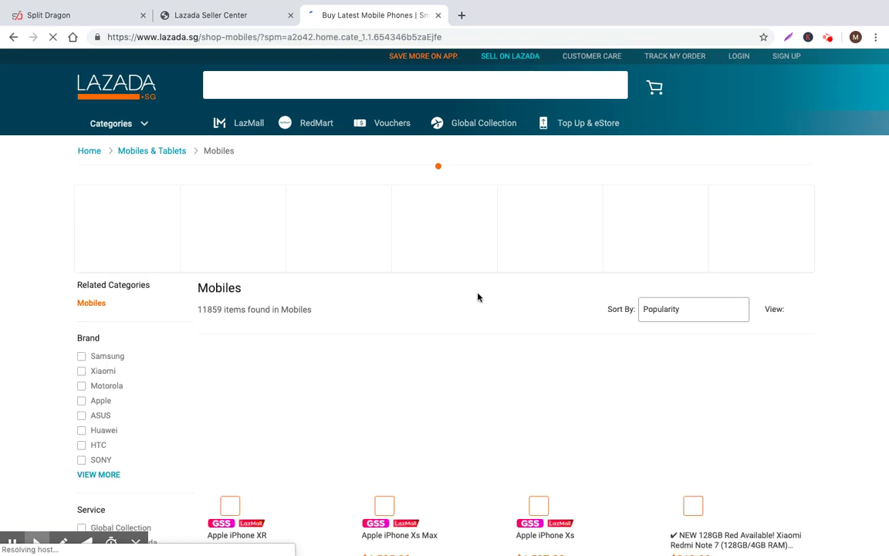
{"action": "scroll", "coordinate": [487, 323], "scroll_direction": "down", "scroll_amount": 3}
{"action": "scroll", "coordinate": [487, 323], "scroll_direction": "up", "scroll_amount": 3}
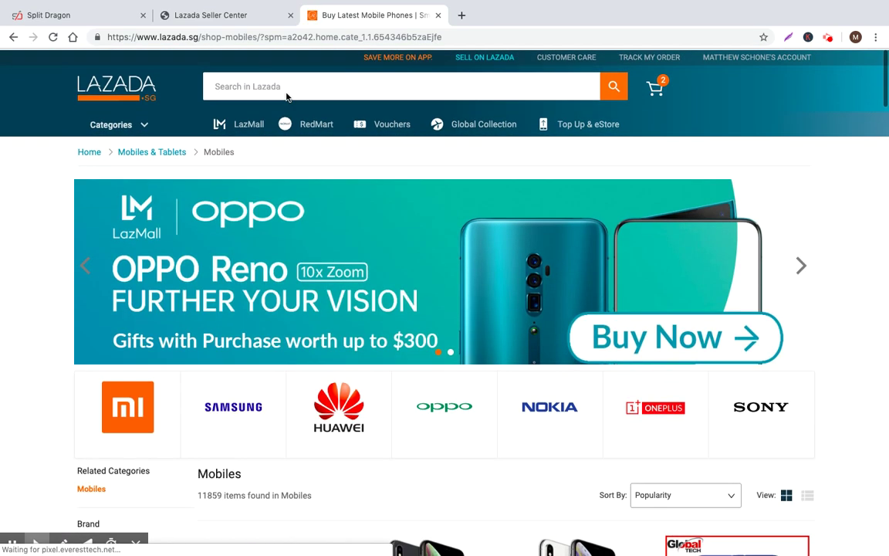
Search the Lazada storefront for "basketball".
{"action": "left_click", "coordinate": [287, 85]}
{"action": "type", "text": "basketball"}
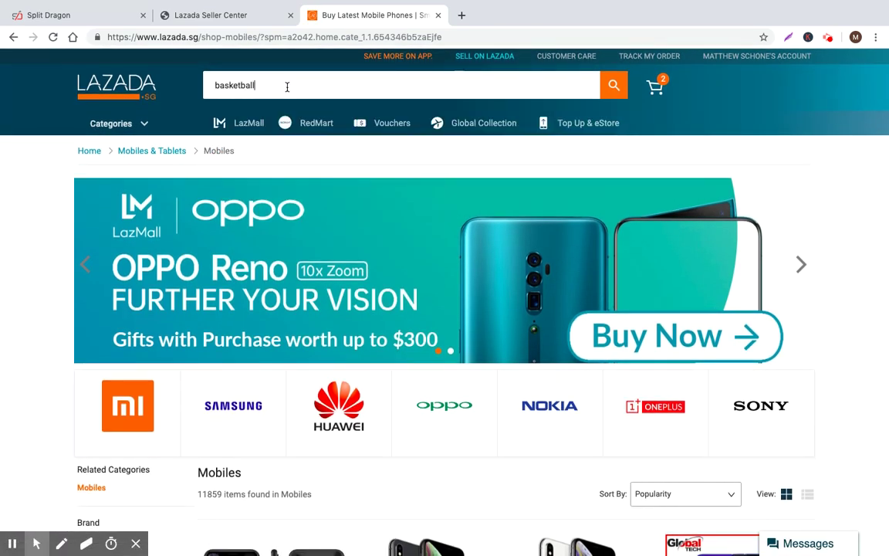
{"action": "left_click", "coordinate": [614, 85]}
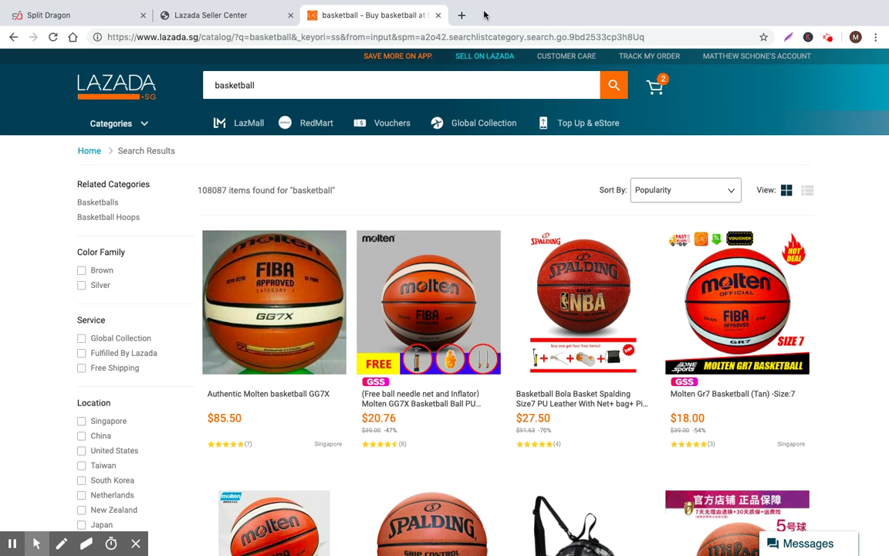
Open amazon.com in a new browser tab and search it for "basketball".
{"action": "left_click", "coordinate": [459, 17]}
{"action": "type", "text": "amazon.com"}
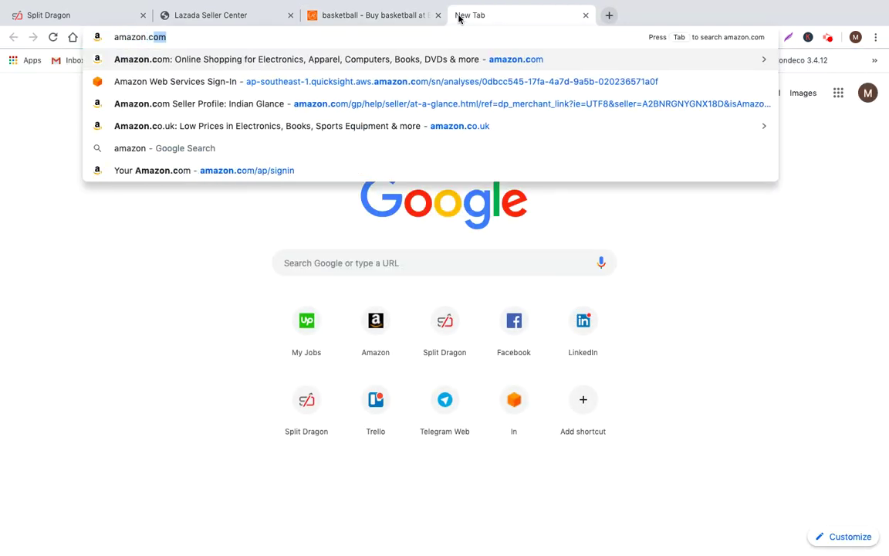
{"action": "key", "text": "Return"}
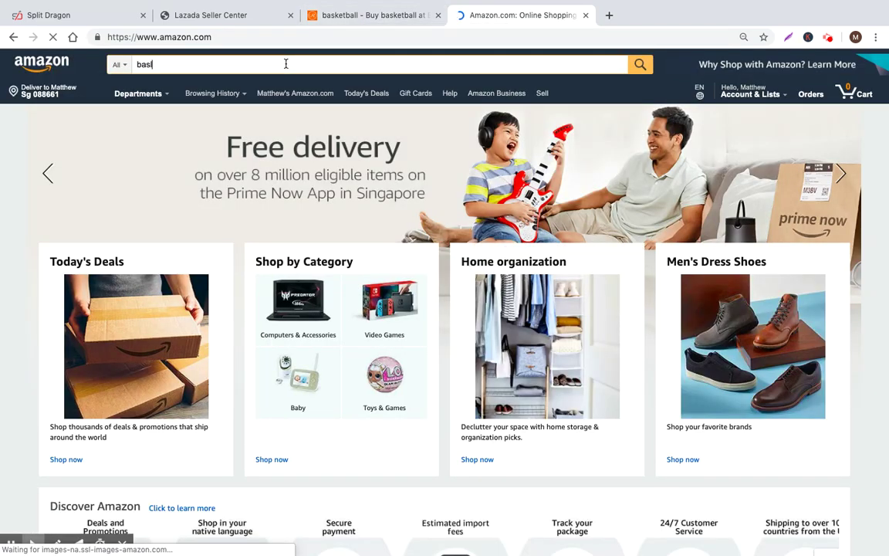
{"action": "type", "text": "ketball"}
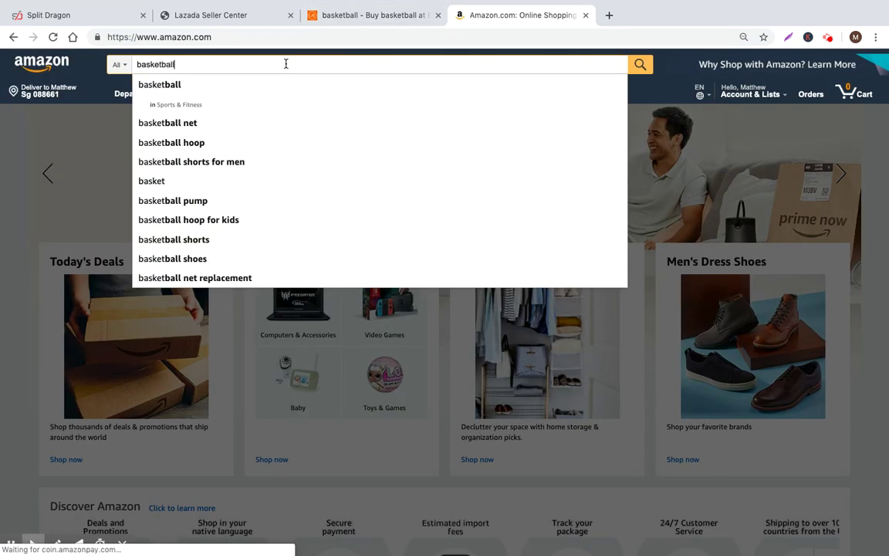
{"action": "key", "text": "Return"}
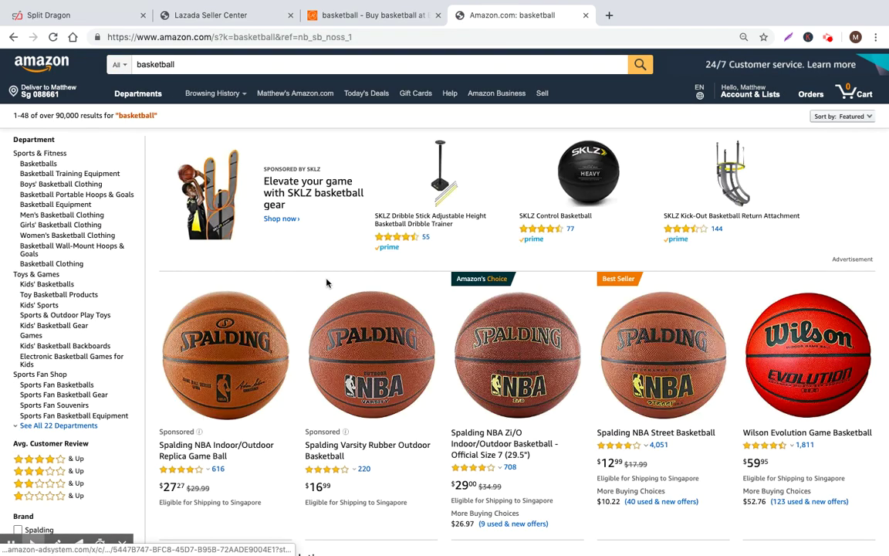
Examine where sponsored listings appear in the Amazon basketball search results.
{"action": "scroll", "coordinate": [240, 386], "scroll_direction": "down", "scroll_amount": 1}
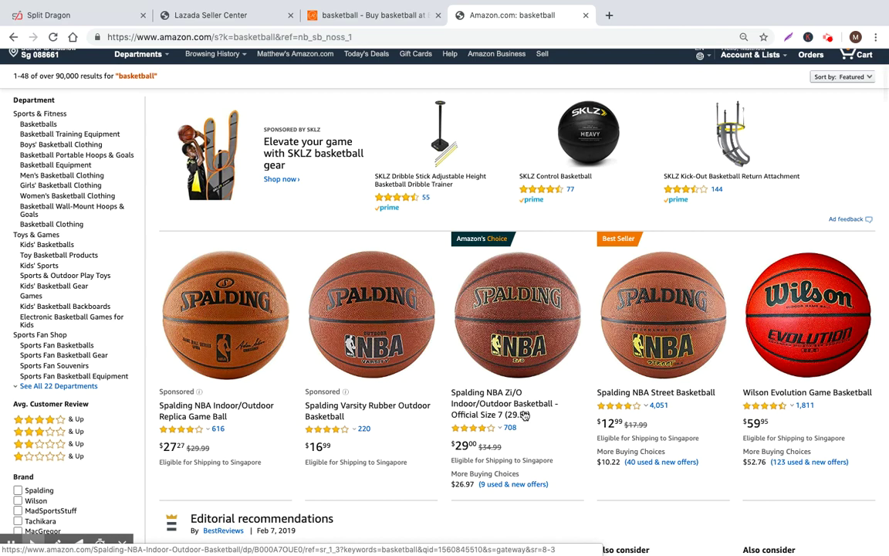
{"action": "scroll", "coordinate": [524, 416], "scroll_direction": "down", "scroll_amount": 1}
{"action": "scroll", "coordinate": [524, 416], "scroll_direction": "up", "scroll_amount": 2}
{"action": "scroll", "coordinate": [439, 108], "scroll_direction": "down", "scroll_amount": 2}
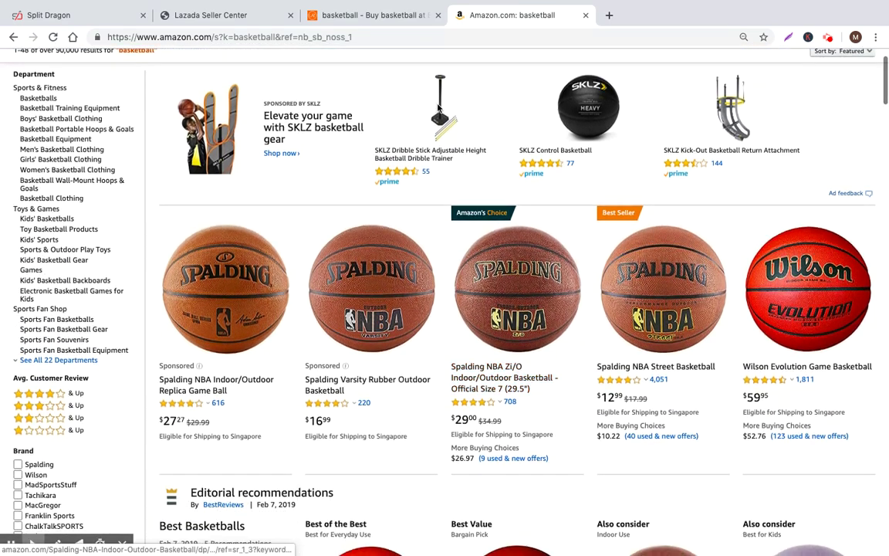
Return to the Lazada basketball results and open the Authentic Molten basketball GG7X product page.
{"action": "left_click", "coordinate": [363, 15]}
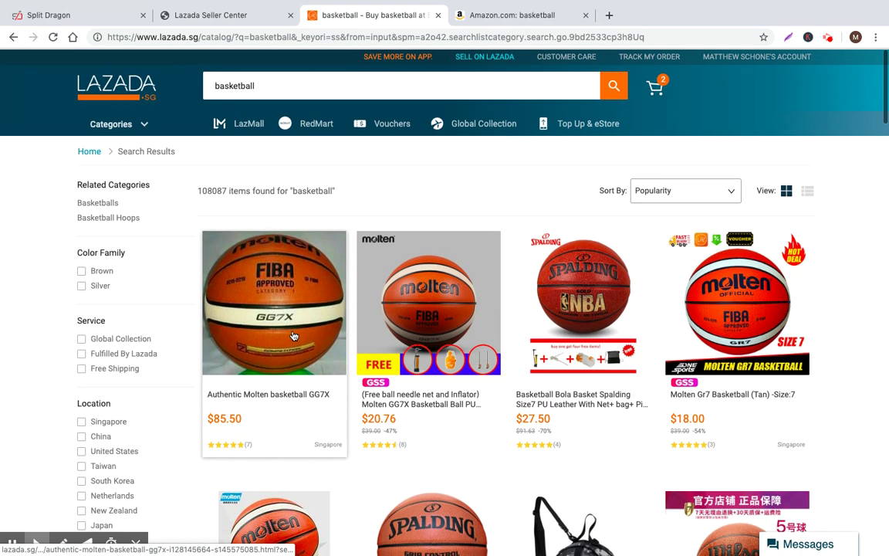
{"action": "left_click", "coordinate": [293, 335]}
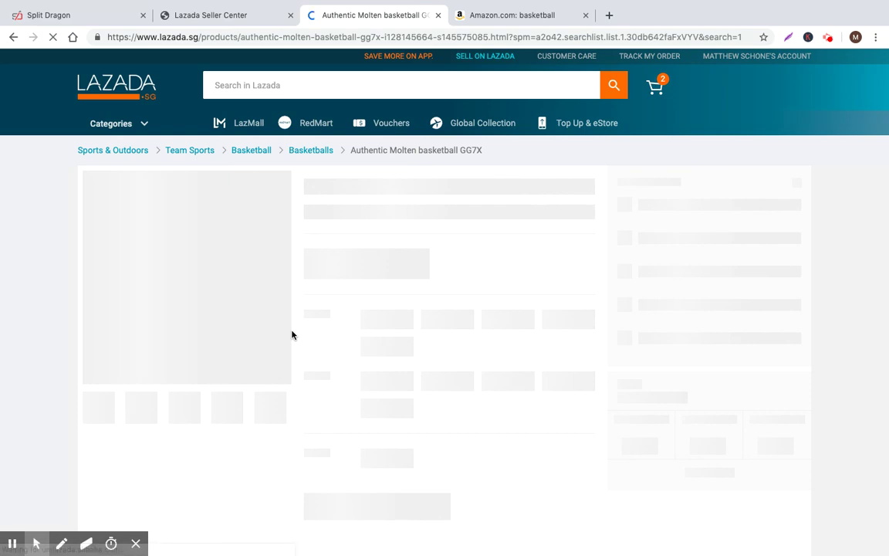
{"action": "scroll", "coordinate": [581, 369], "scroll_direction": "down", "scroll_amount": 3}
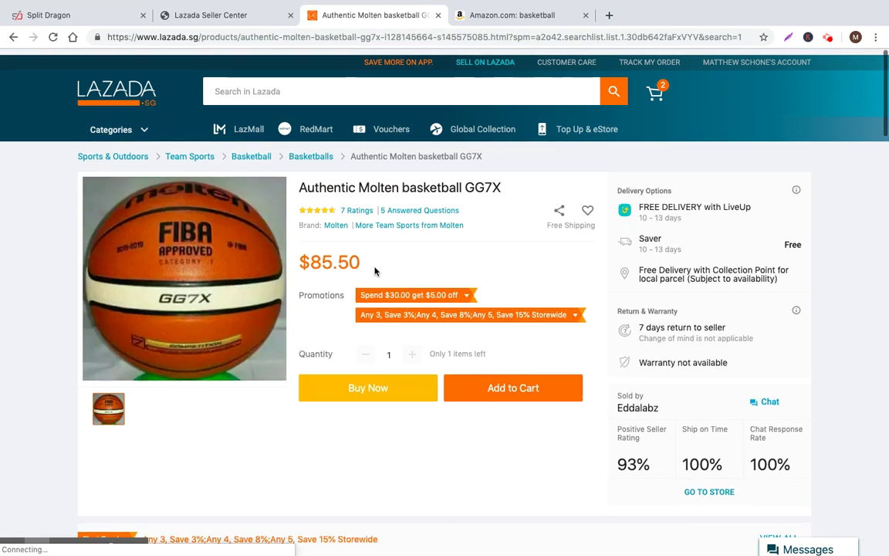
Examine the Sponsored Products section and its placement beside the product details on the Molten basketball page.
{"action": "scroll", "coordinate": [493, 302], "scroll_direction": "down", "scroll_amount": 10}
{"action": "scroll", "coordinate": [504, 309], "scroll_direction": "up", "scroll_amount": 1}
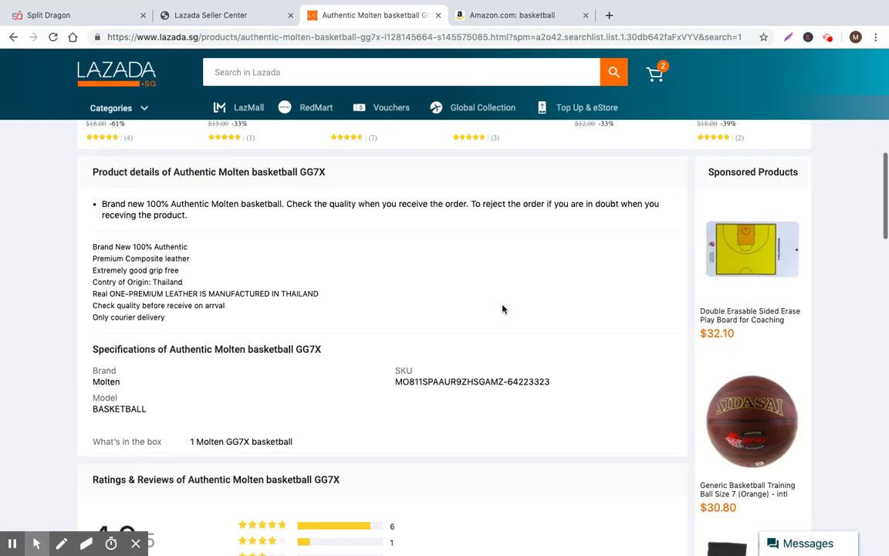
{"action": "scroll", "coordinate": [500, 307], "scroll_direction": "down", "scroll_amount": 1}
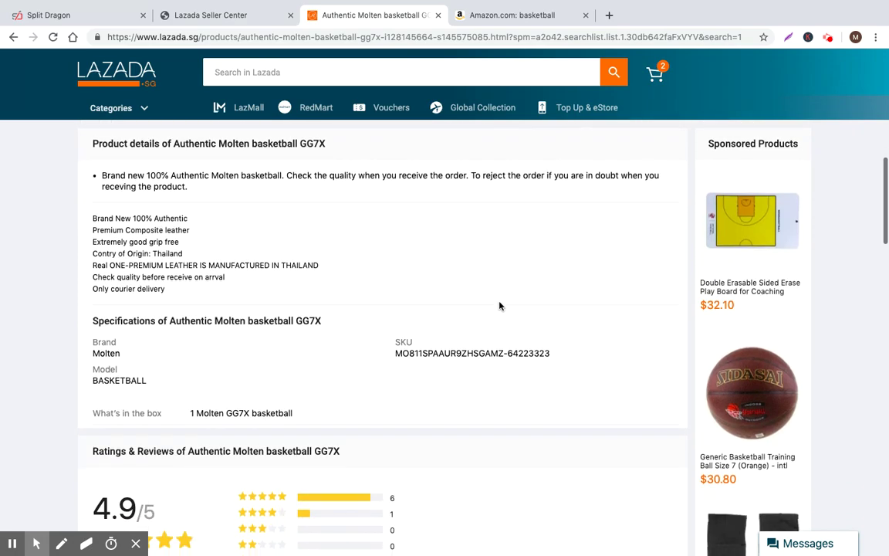
{"action": "scroll", "coordinate": [500, 306], "scroll_direction": "up", "scroll_amount": 6}
{"action": "scroll", "coordinate": [502, 305], "scroll_direction": "down", "scroll_amount": 8}
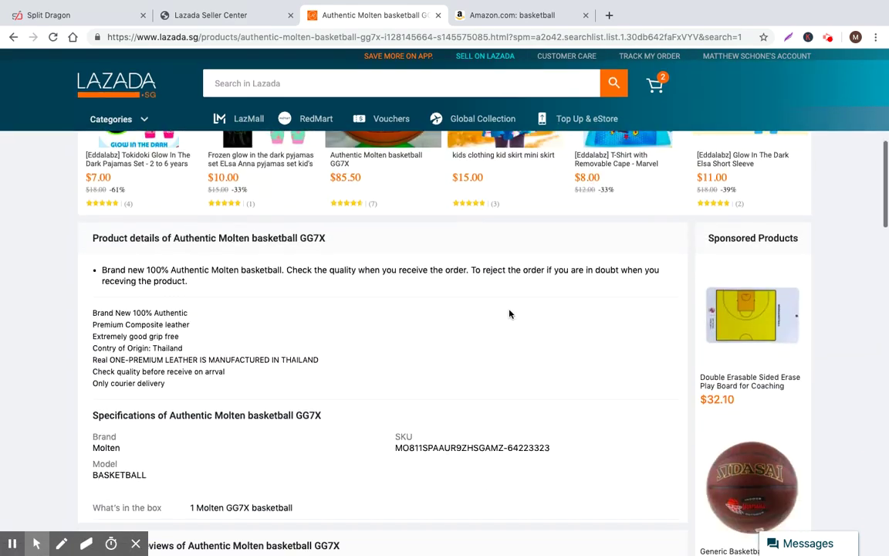
{"action": "scroll", "coordinate": [655, 260], "scroll_direction": "up", "scroll_amount": 3}
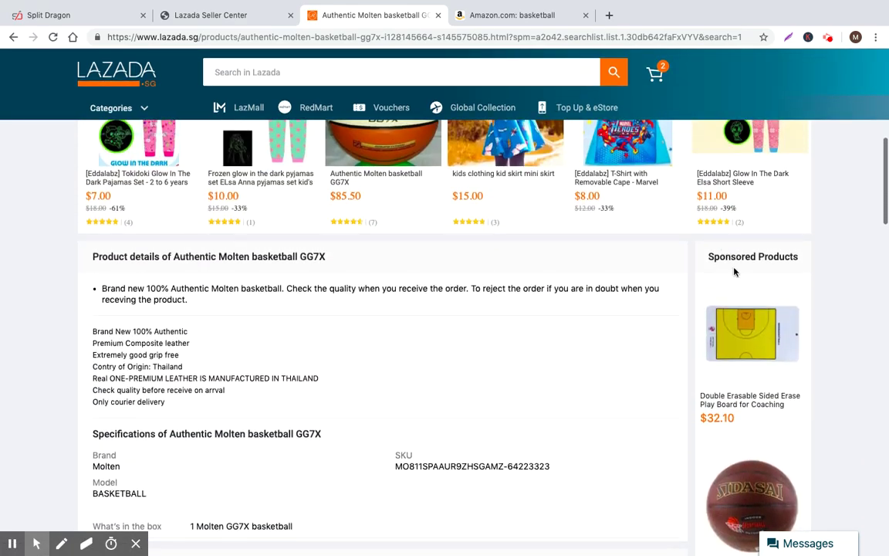
{"action": "scroll", "coordinate": [734, 271], "scroll_direction": "down", "scroll_amount": 10}
{"action": "scroll", "coordinate": [734, 284], "scroll_direction": "down", "scroll_amount": 10}
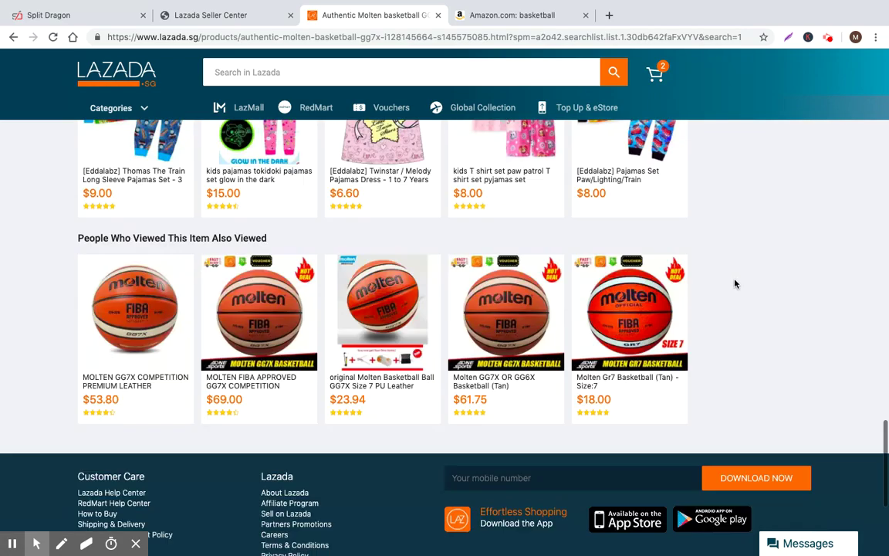
{"action": "scroll", "coordinate": [735, 284], "scroll_direction": "up", "scroll_amount": 5}
{"action": "scroll", "coordinate": [736, 283], "scroll_direction": "up", "scroll_amount": 20}
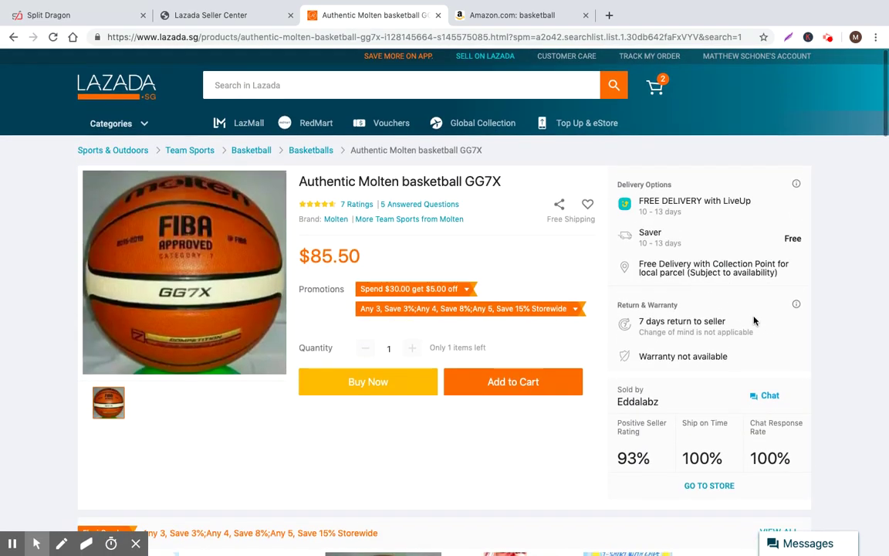
Compare Amazon's sponsored search results with the Sponsored Products placement on the Lazada Molten basketball page.
{"action": "left_click", "coordinate": [498, 17]}
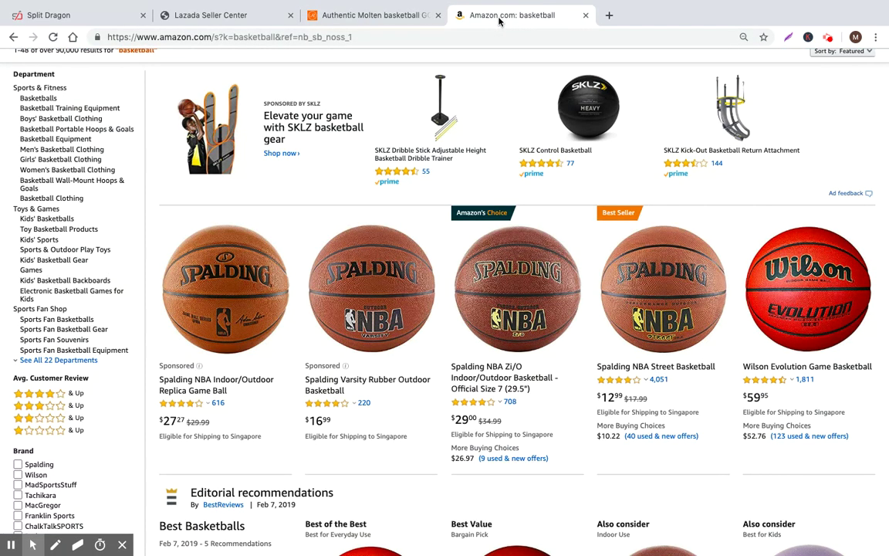
{"action": "left_click", "coordinate": [390, 17]}
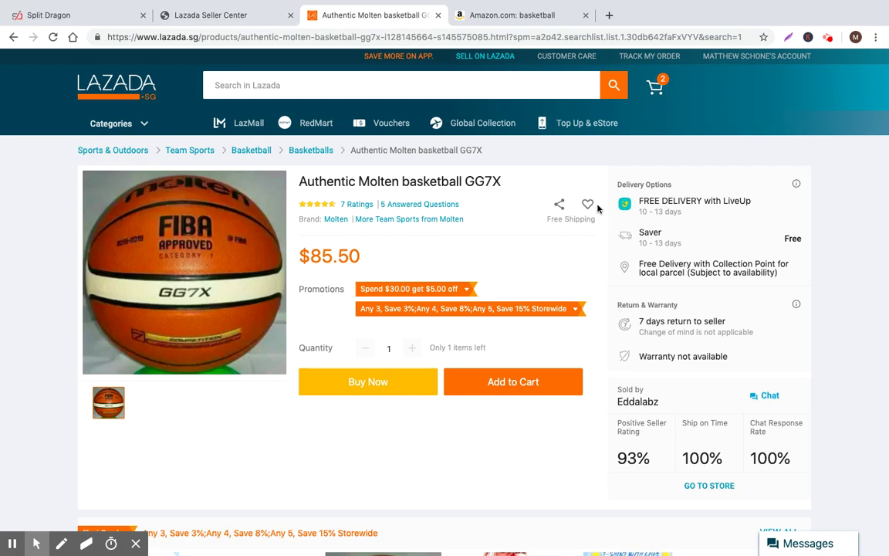
{"action": "scroll", "coordinate": [595, 213], "scroll_direction": "down", "scroll_amount": 9}
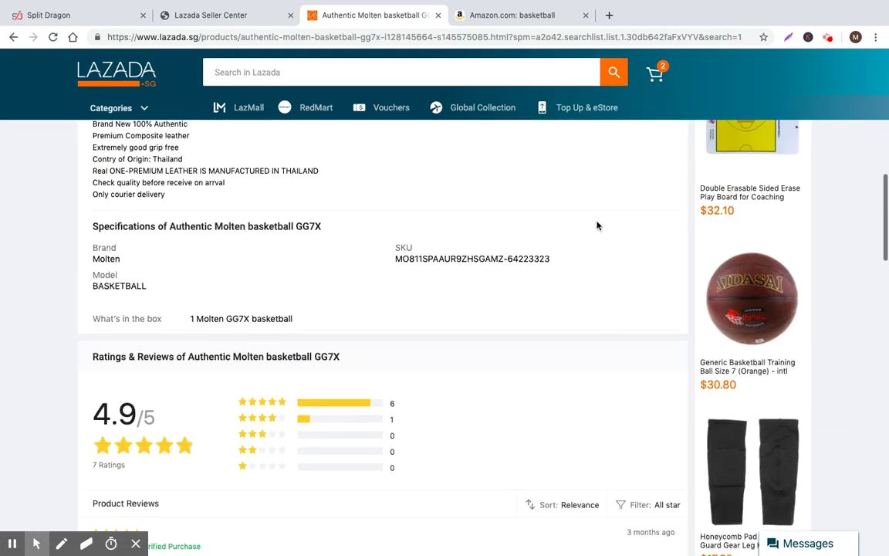
{"action": "scroll", "coordinate": [598, 224], "scroll_direction": "up", "scroll_amount": 4}
{"action": "scroll", "coordinate": [598, 224], "scroll_direction": "up", "scroll_amount": 5}
{"action": "scroll", "coordinate": [536, 248], "scroll_direction": "down", "scroll_amount": 8}
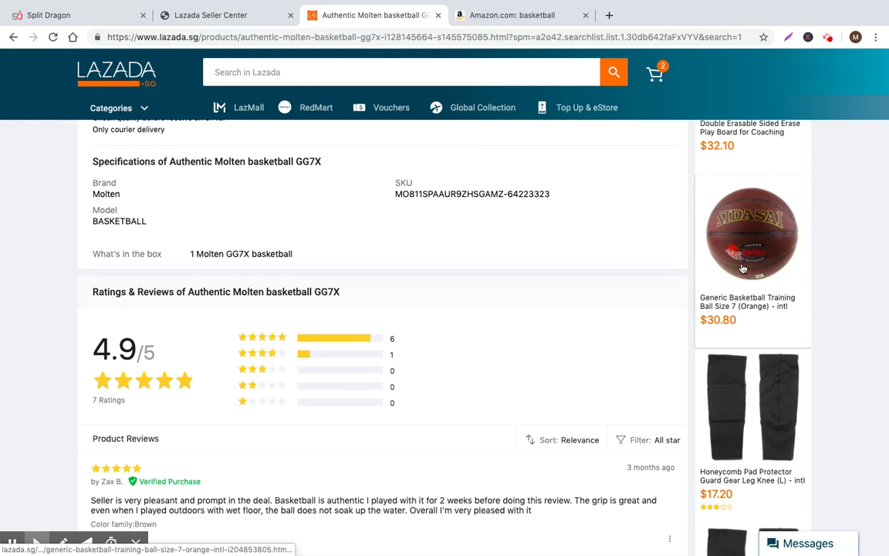
Open the sponsored Generic Basketball Training Ball Size 7 (Orange) listing and go back to the Molten basketball page.
{"action": "scroll", "coordinate": [737, 255], "scroll_direction": "up", "scroll_amount": 1}
{"action": "left_click", "coordinate": [736, 302]}
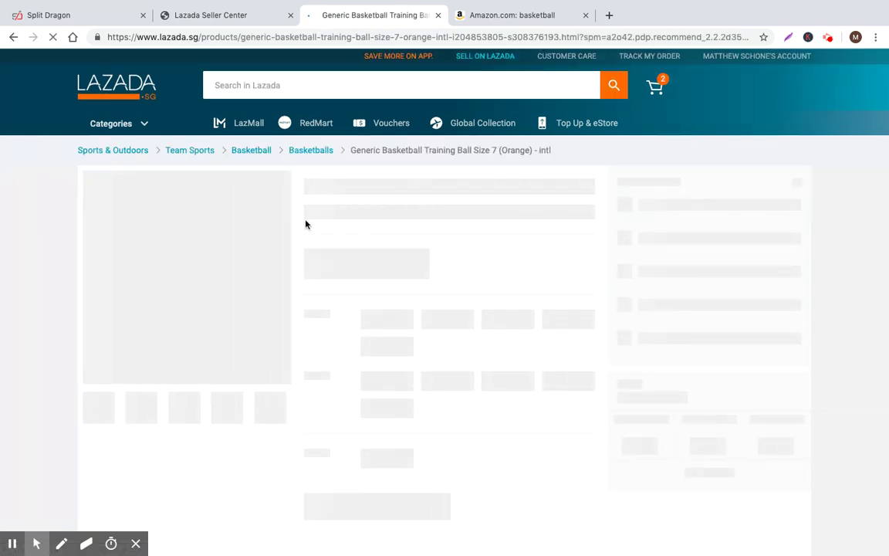
{"action": "left_click", "coordinate": [13, 38]}
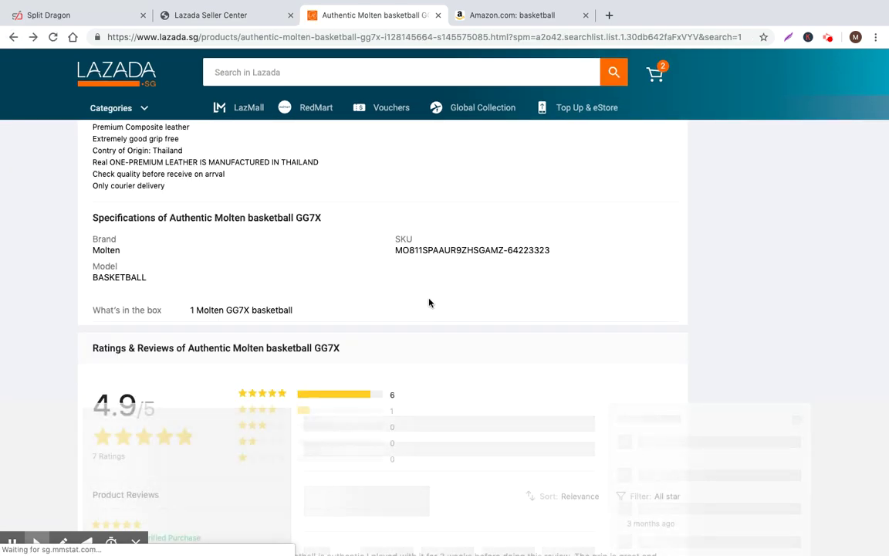
Review the full list of sponsored products alongside the Molten basketball's details and reviews.
{"action": "scroll", "coordinate": [709, 336], "scroll_direction": "up", "scroll_amount": 5}
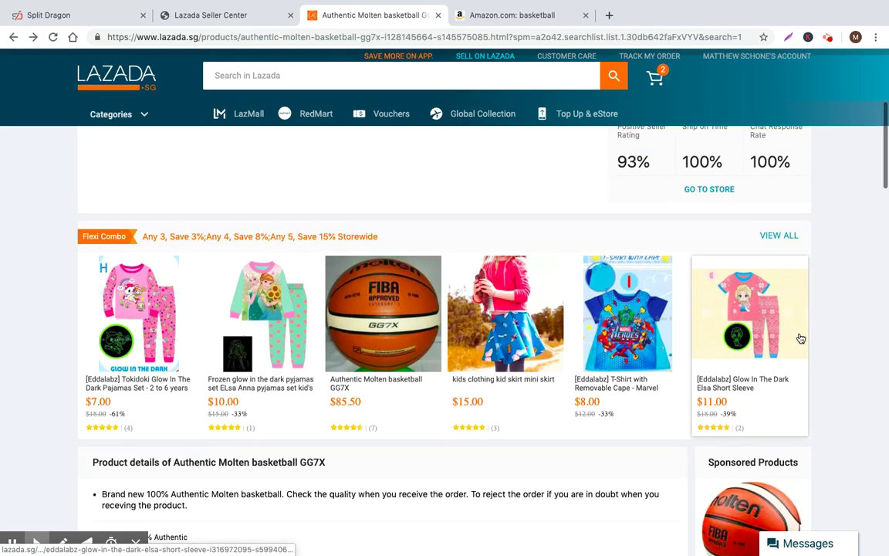
{"action": "scroll", "coordinate": [744, 338], "scroll_direction": "down", "scroll_amount": 4}
{"action": "scroll", "coordinate": [835, 353], "scroll_direction": "down", "scroll_amount": 8}
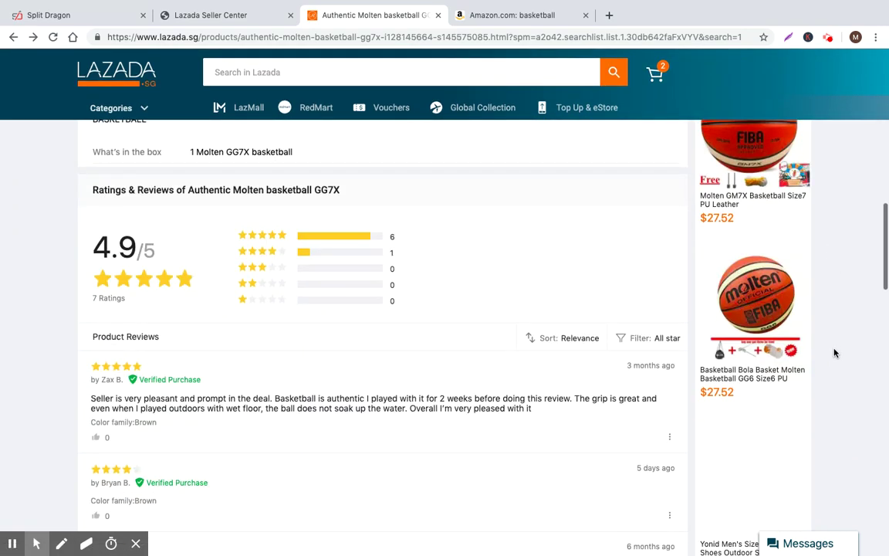
{"action": "scroll", "coordinate": [834, 351], "scroll_direction": "down", "scroll_amount": 3}
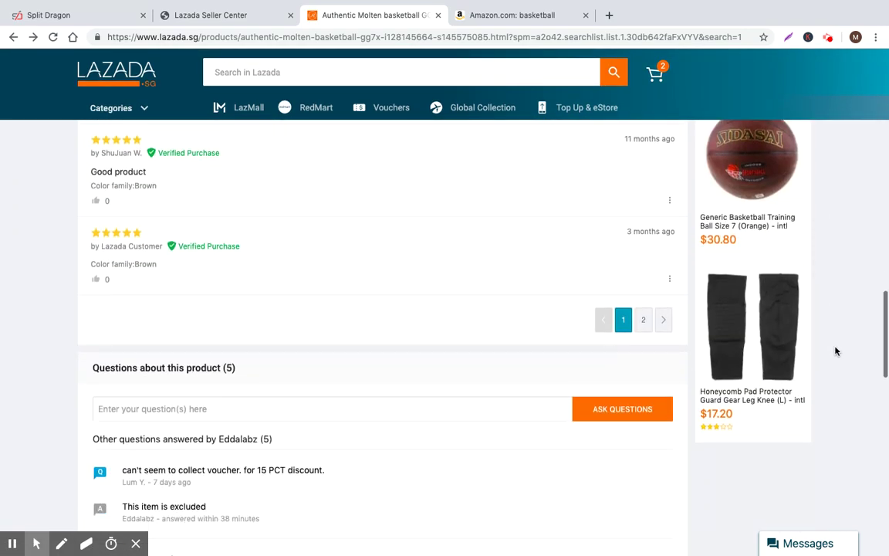
Check the Seller Center campaign details and return to the main product information on the Lazada Molten basketball page.
{"action": "left_click", "coordinate": [232, 15]}
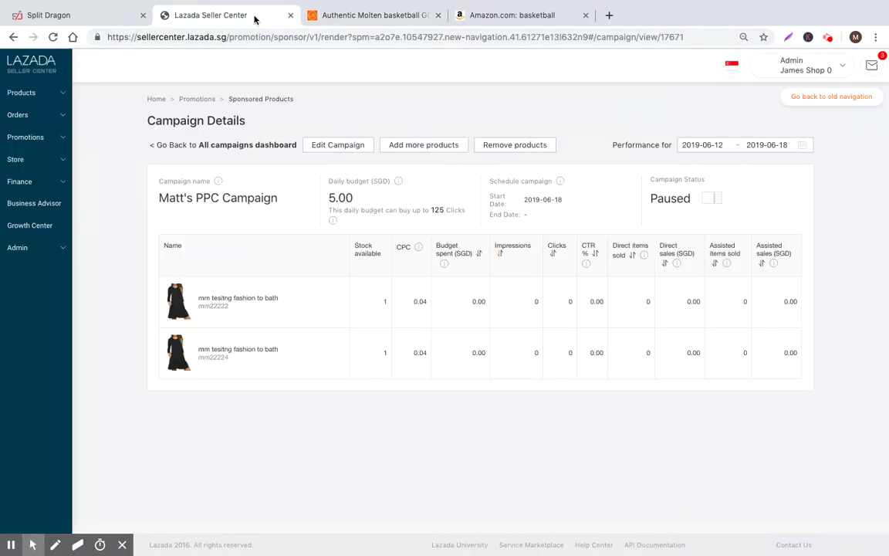
{"action": "left_click", "coordinate": [363, 16]}
{"action": "scroll", "coordinate": [695, 321], "scroll_direction": "up", "scroll_amount": 8}
{"action": "scroll", "coordinate": [726, 328], "scroll_direction": "up", "scroll_amount": 10}
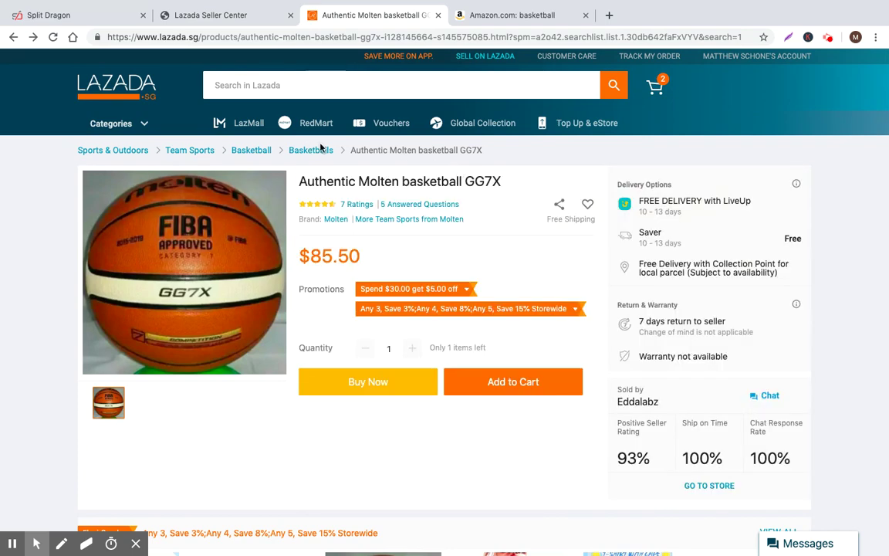
Go back to the Seller Center campaign details, check the first product's CPC and show the available Promotions tools.
{"action": "left_click", "coordinate": [227, 15]}
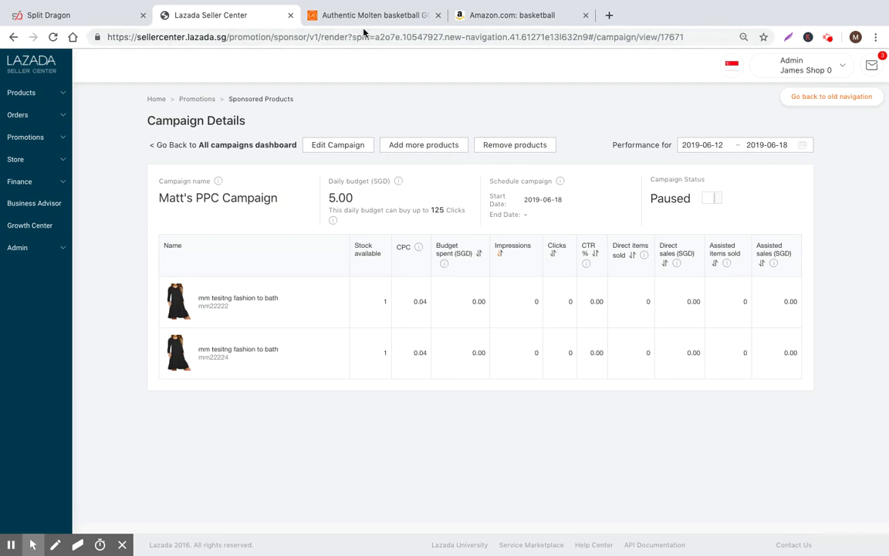
{"action": "left_click", "coordinate": [422, 301]}
{"action": "left_click", "coordinate": [32, 137]}
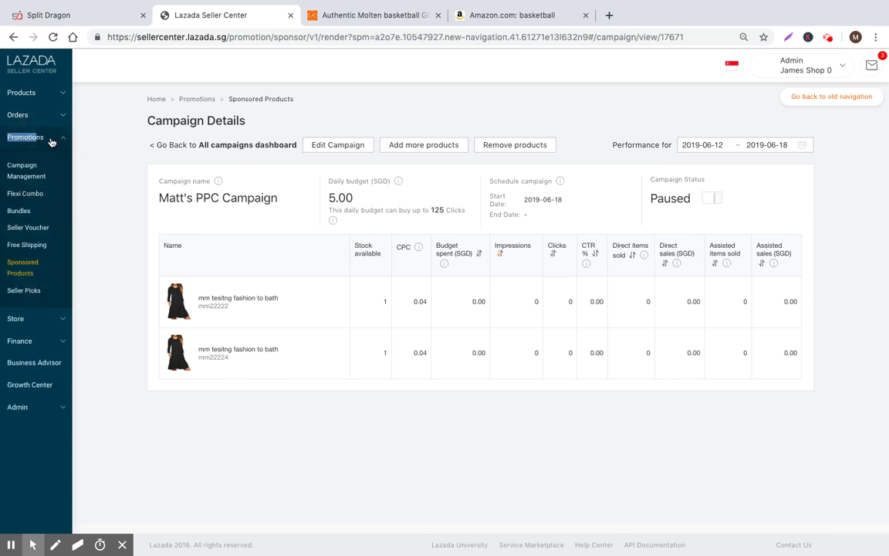
{"action": "left_click", "coordinate": [394, 419]}
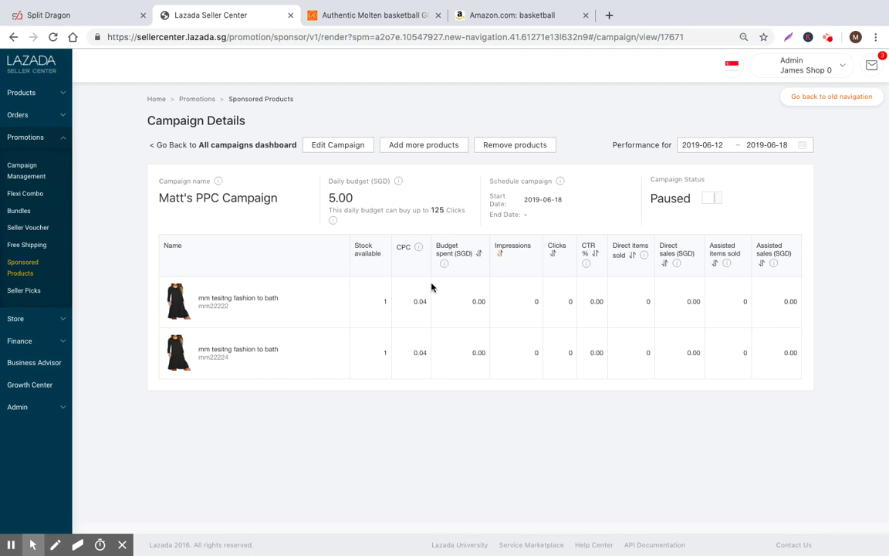